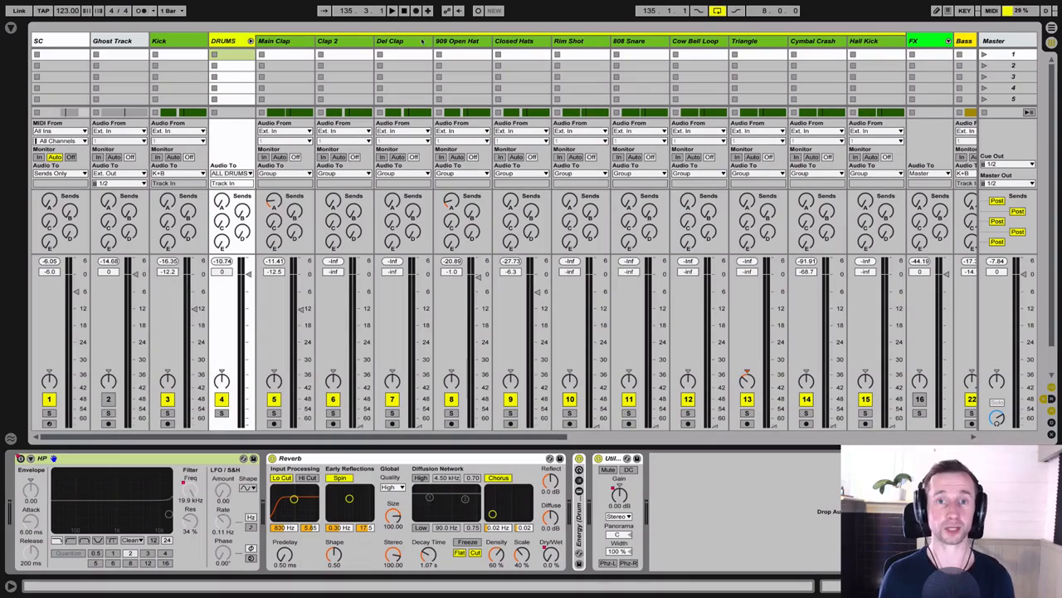
Step: Switch to the Arrangement view and unfold the Clap 2 track
{"action": "left_click", "coordinate": [282, 40]}
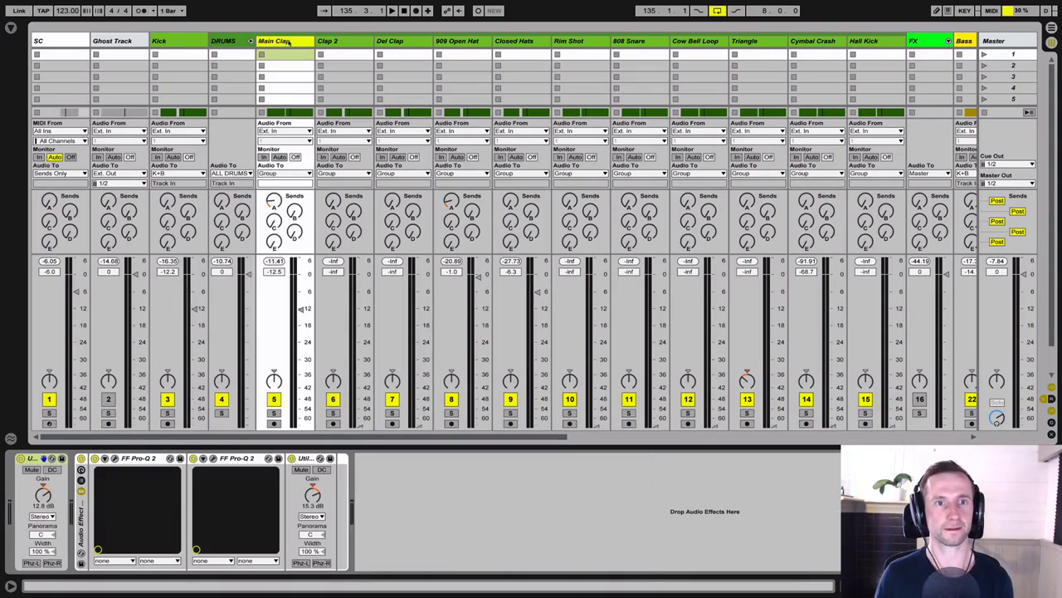
{"action": "left_click", "coordinate": [339, 45]}
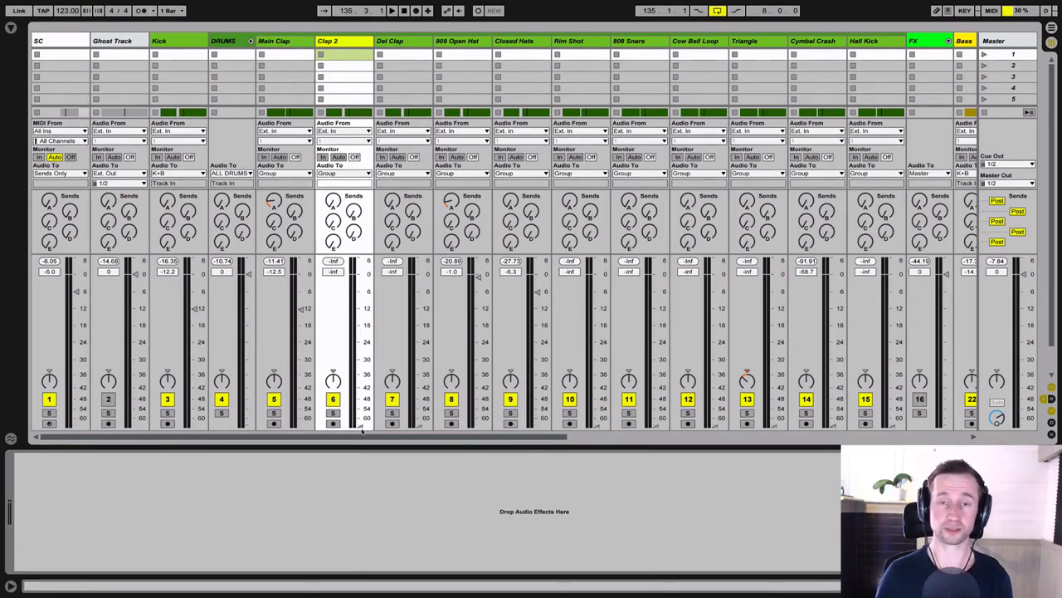
{"action": "key", "text": "Tab"}
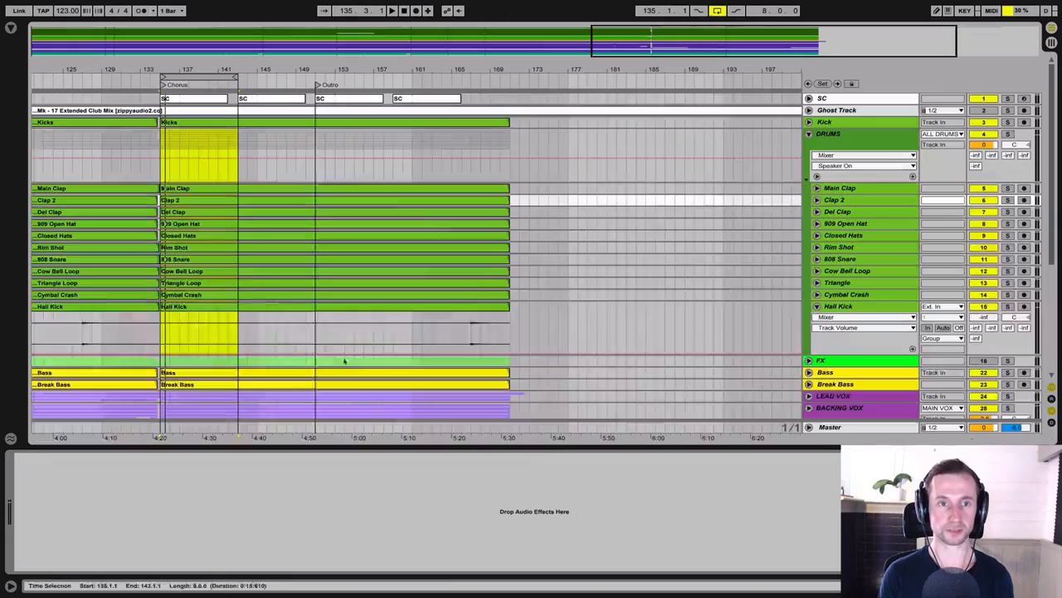
{"action": "left_click", "coordinate": [817, 200]}
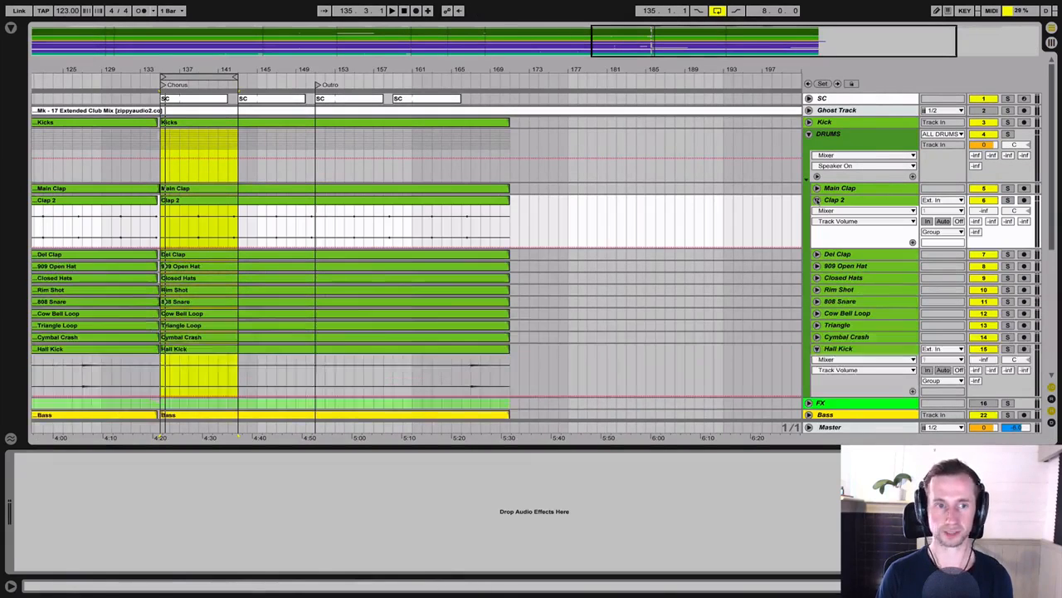
Step: Loop the section from 138.3.1 to 139.1.1 leading into the Clap 2 hit
{"action": "left_click_drag", "start_coordinate": [196, 69], "coordinate": [239, 137]}
{"action": "left_click", "coordinate": [232, 219]}
{"action": "key", "text": "space"}
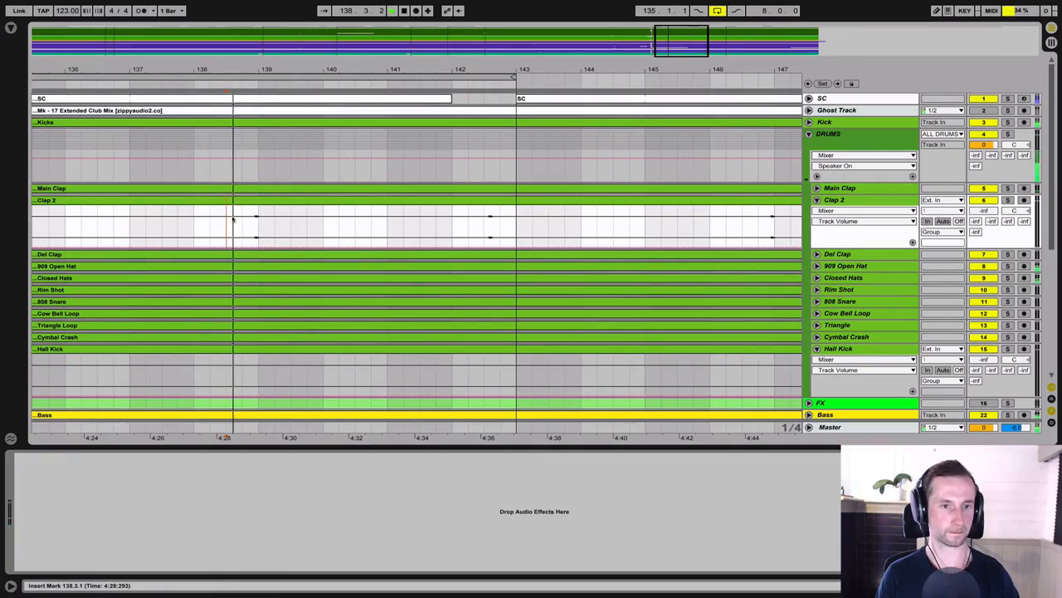
{"action": "left_click_drag", "start_coordinate": [232, 219], "coordinate": [262, 220]}
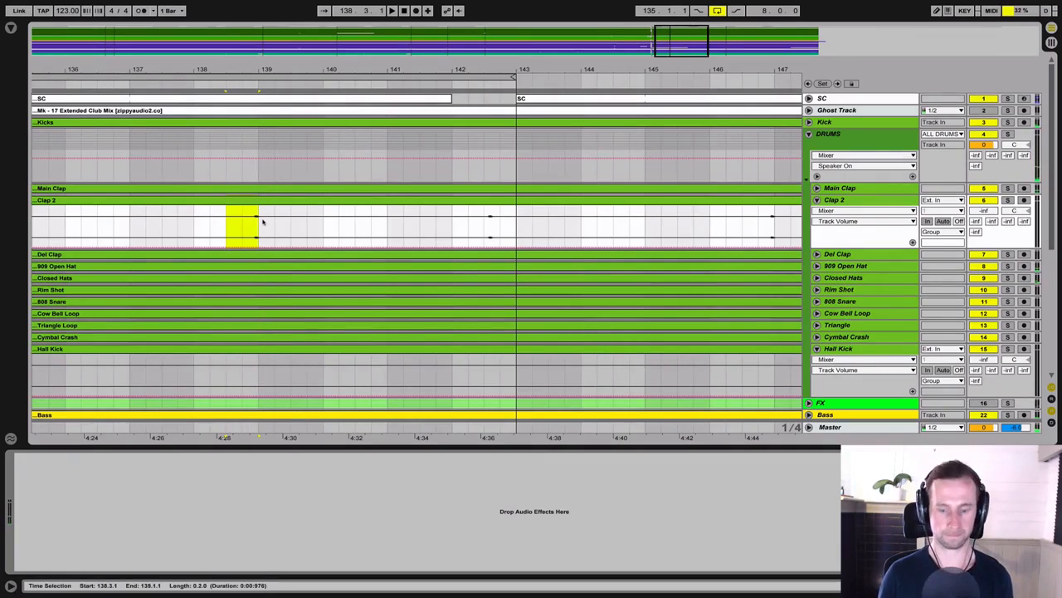
{"action": "key", "text": "ctrl+l"}
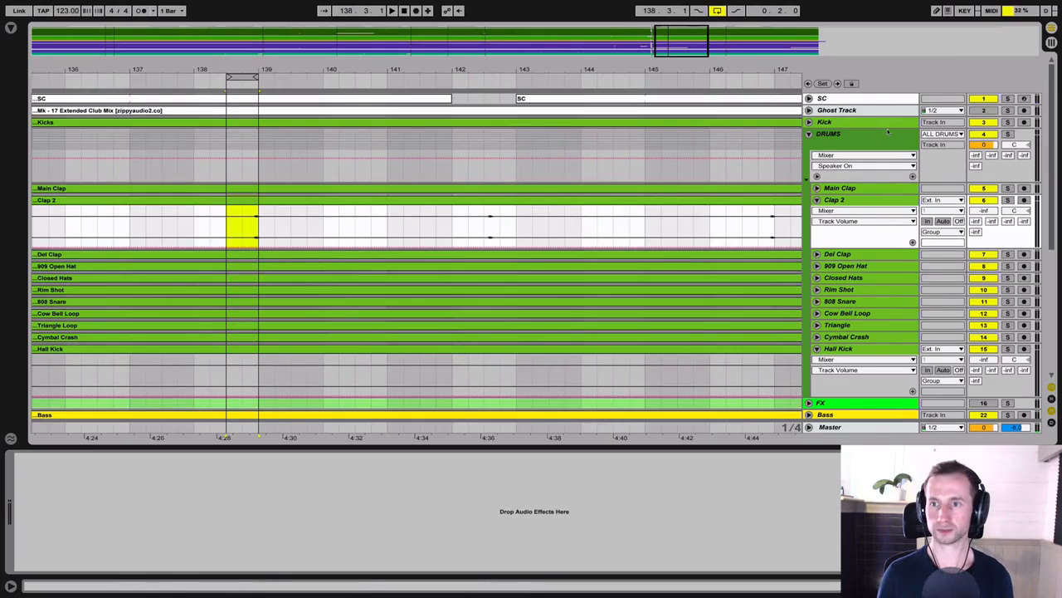
Step: Solo the DRUMS group and the Kick, and raise Clap 2's volume to -6.4 dB during playback
{"action": "left_click", "coordinate": [1007, 133]}
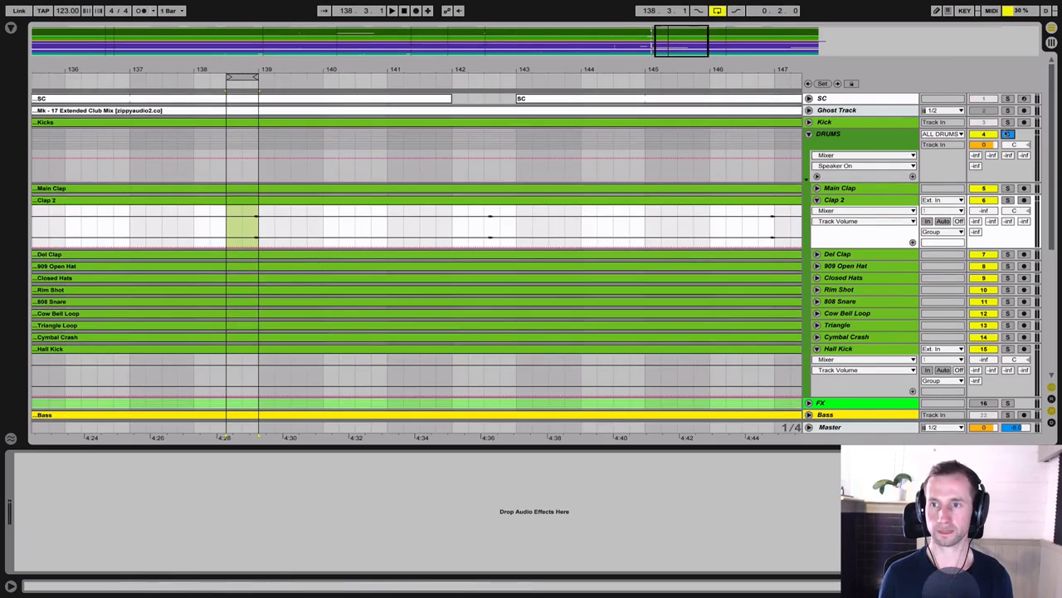
{"action": "left_click", "coordinate": [1008, 122]}
{"action": "key", "text": "space"}
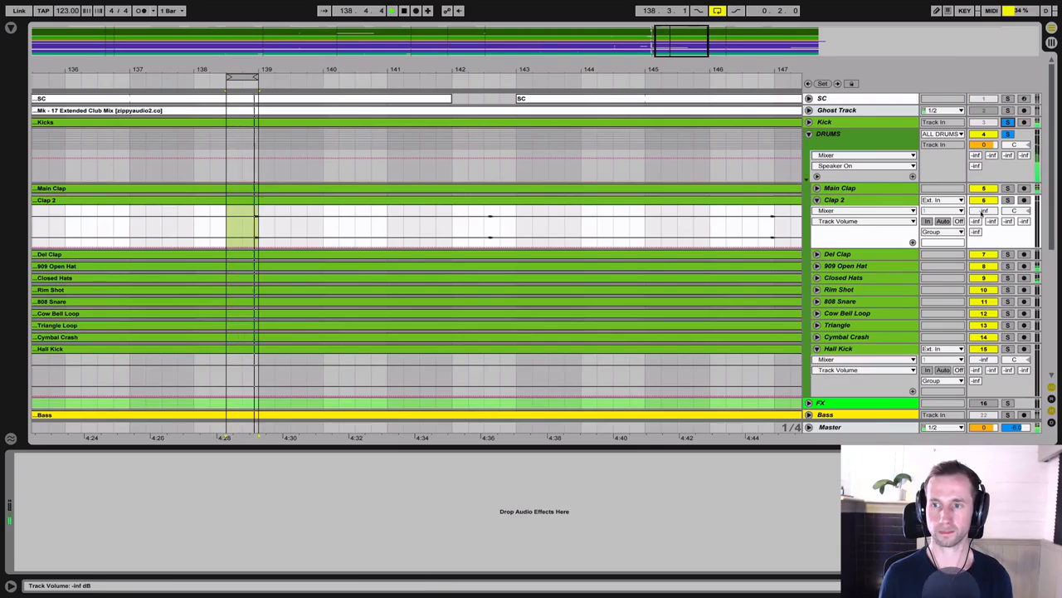
{"action": "left_click_drag", "start_coordinate": [983, 211], "coordinate": [984, 151]}
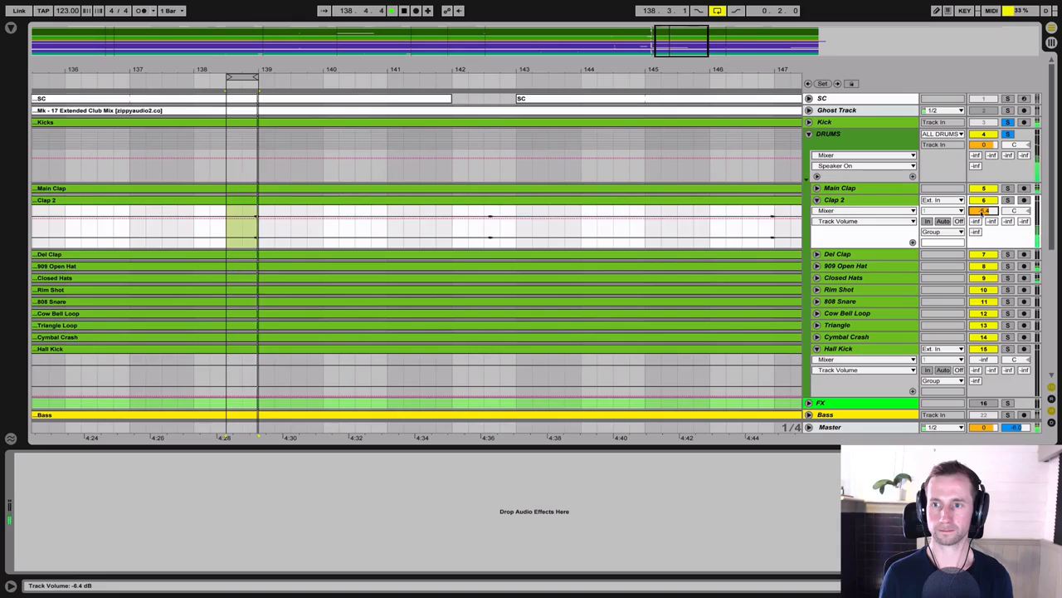
{"action": "key", "text": "space"}
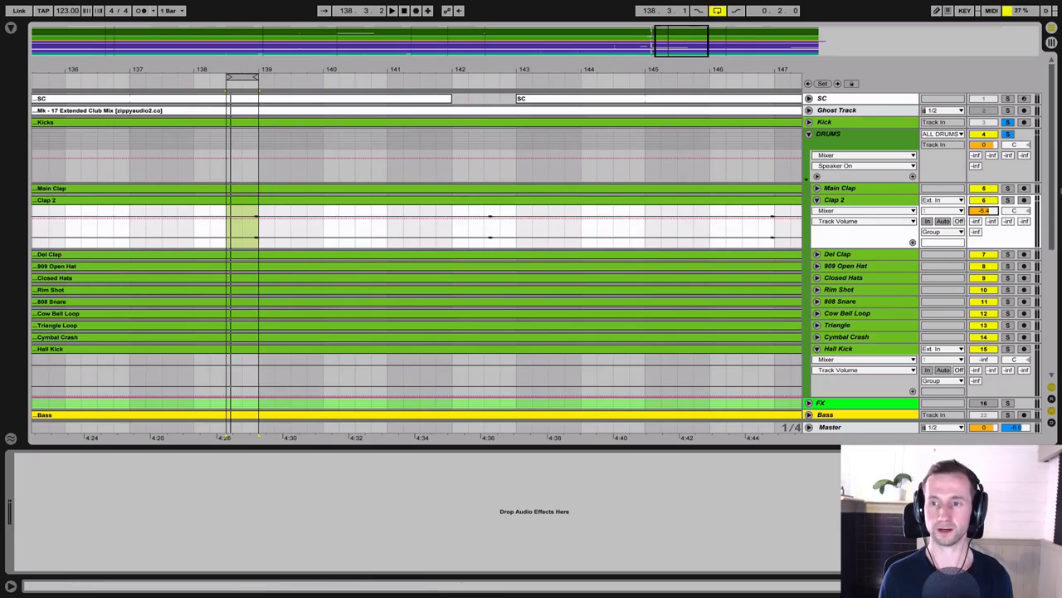
Step: Listen to Clap 2 soloed and in the full mix, leaving no track soloed
{"action": "key", "text": "space"}
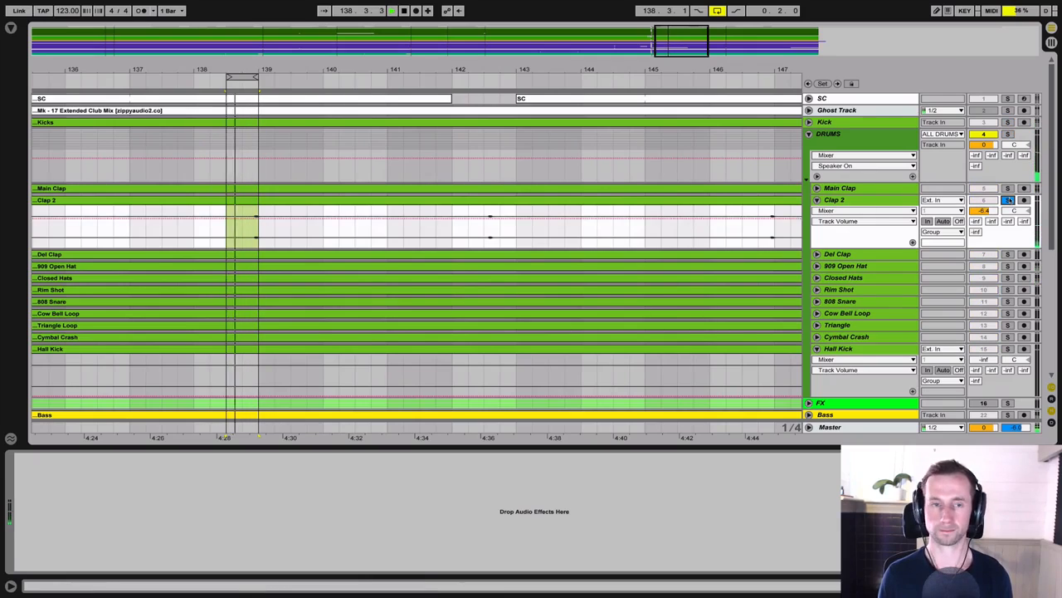
{"action": "left_click", "coordinate": [1008, 200]}
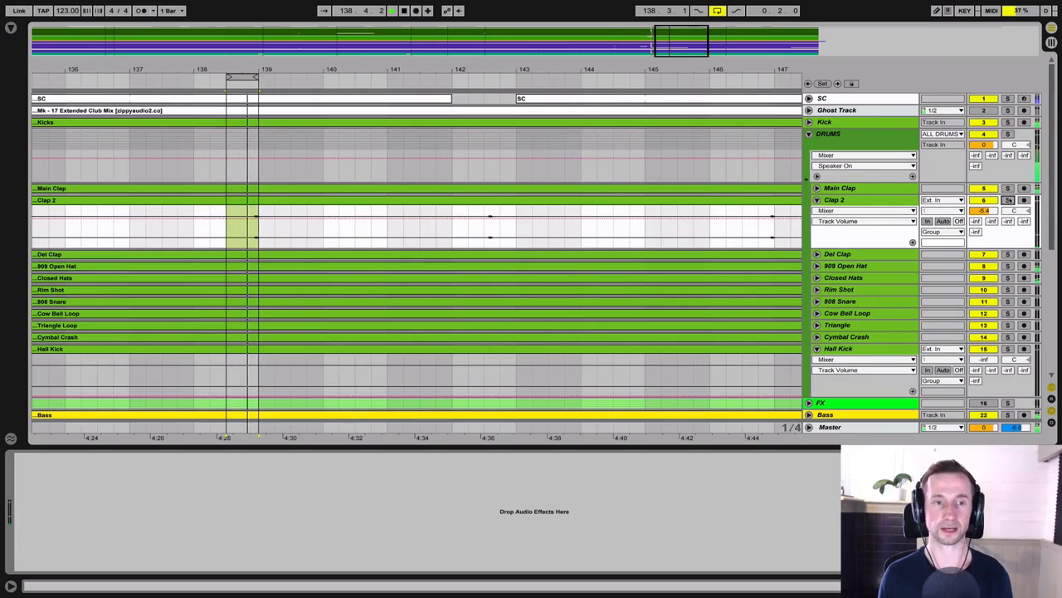
{"action": "key", "text": "space"}
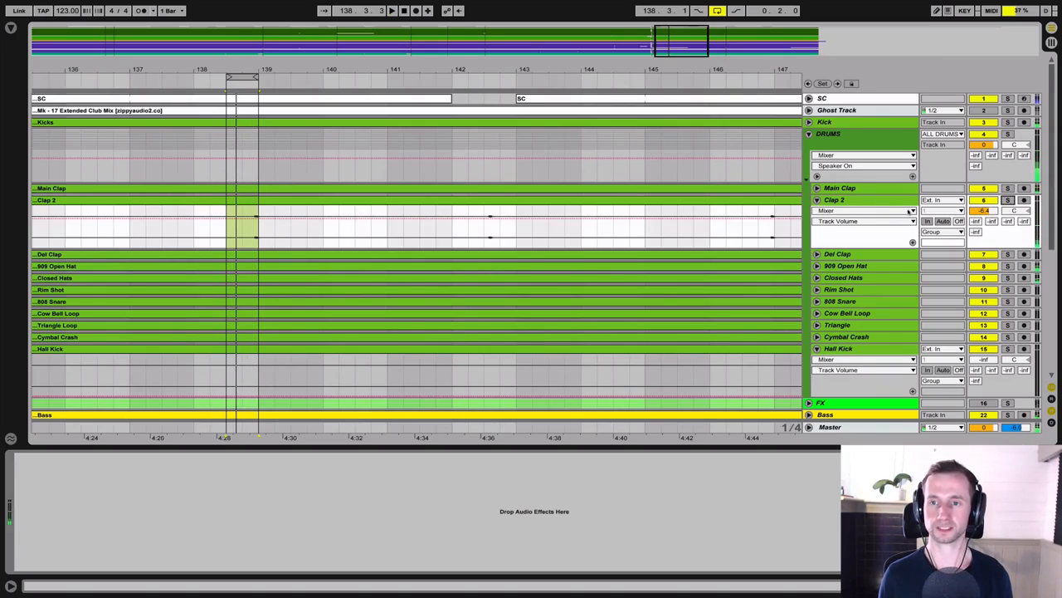
Step: Load the FabFilter FF Pro-Q 2 plug-in onto the Clap 2 track
{"action": "left_click", "coordinate": [11, 27]}
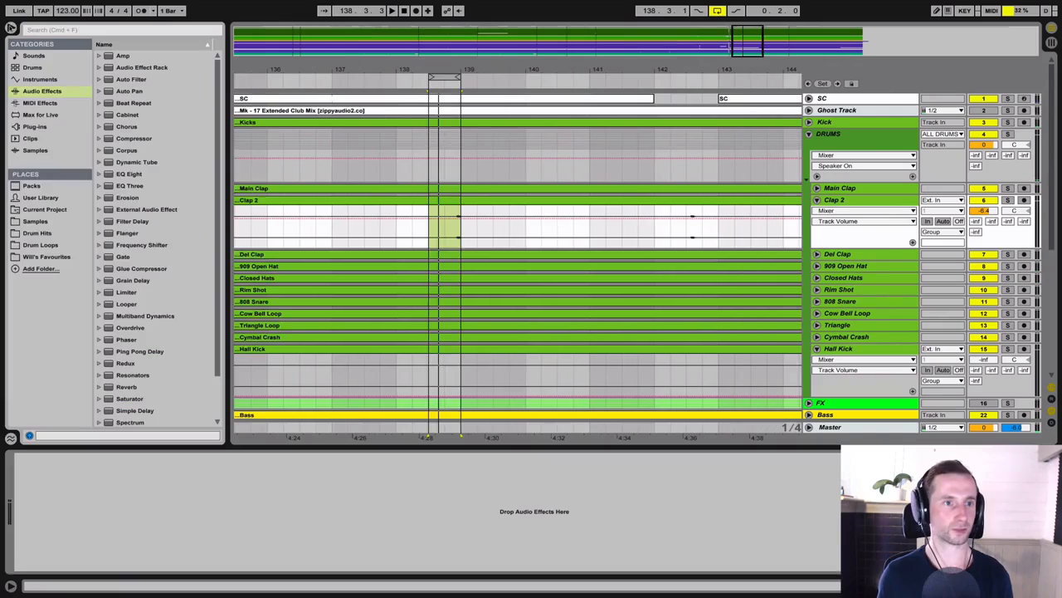
{"action": "left_click", "coordinate": [35, 126]}
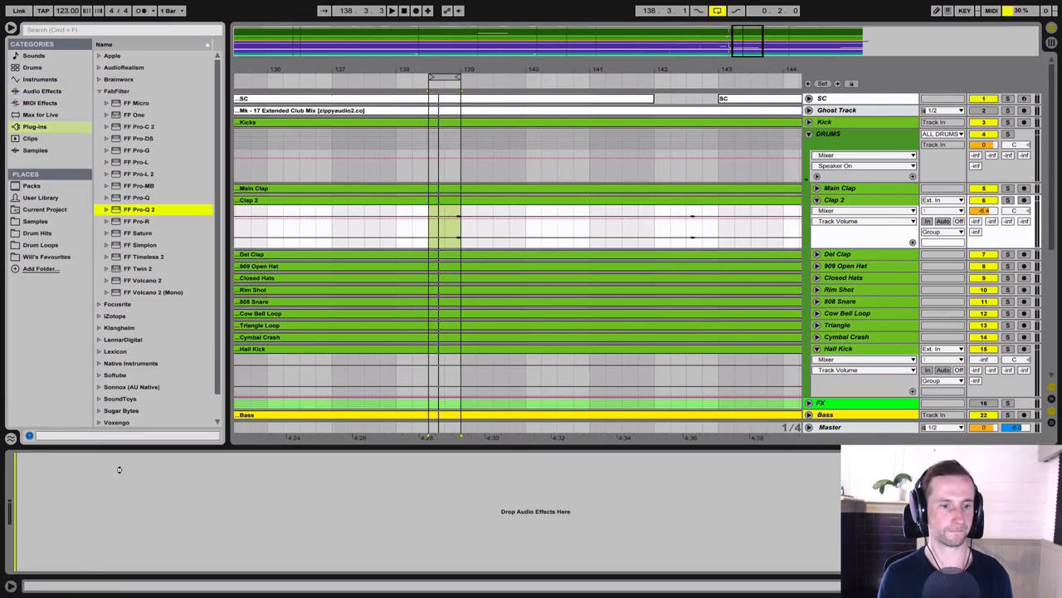
{"action": "left_click_drag", "start_coordinate": [119, 470], "coordinate": [121, 466]}
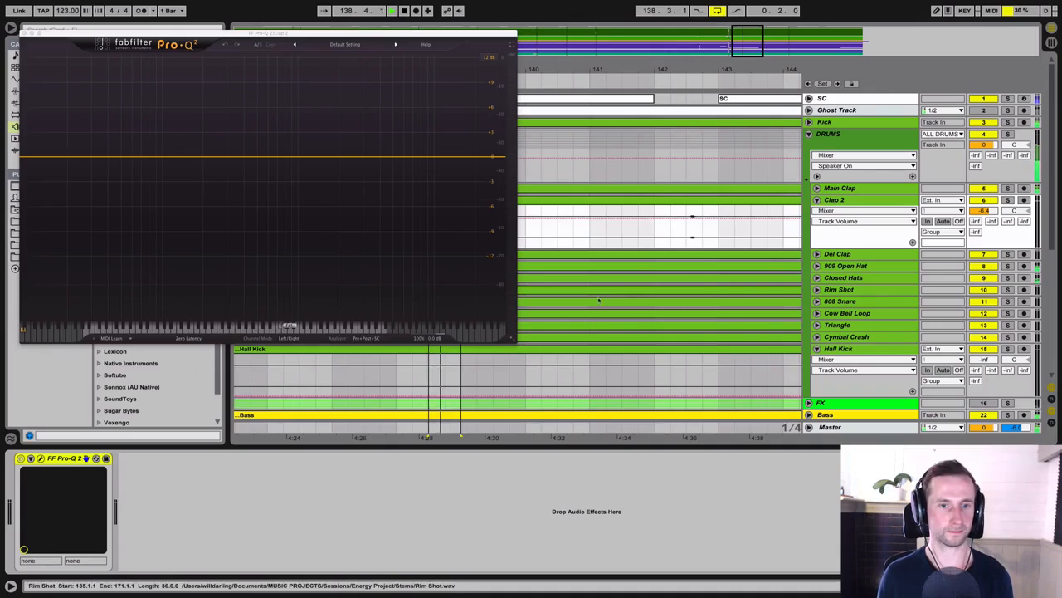
Step: Add a low cut band in Clap 2's Pro-Q 2 just below the clap's main spectrum, checking it soloed and in the mix
{"action": "left_click", "coordinate": [1007, 200]}
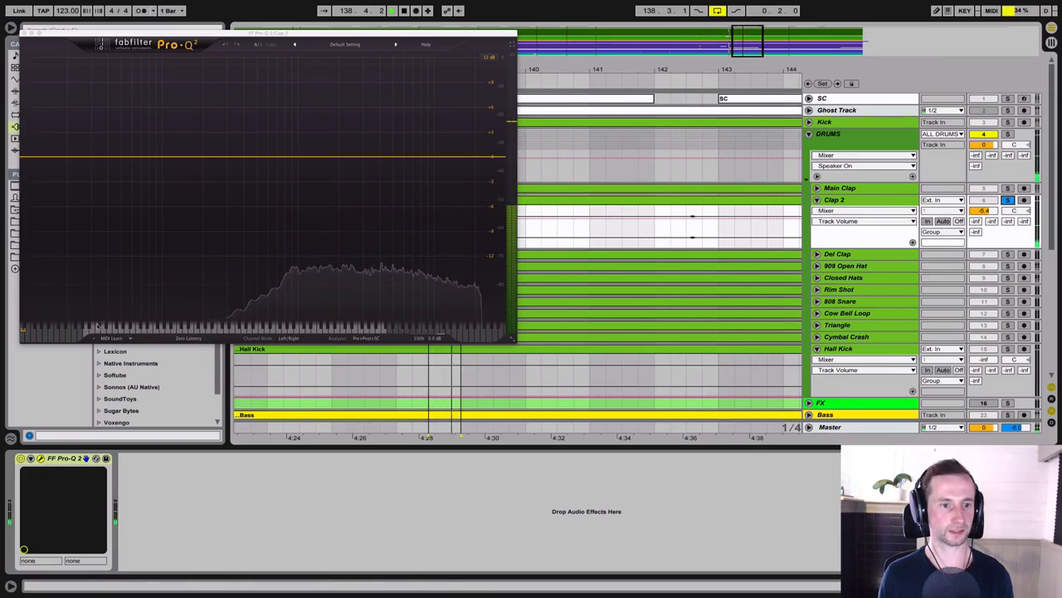
{"action": "double_click", "coordinate": [26, 156]}
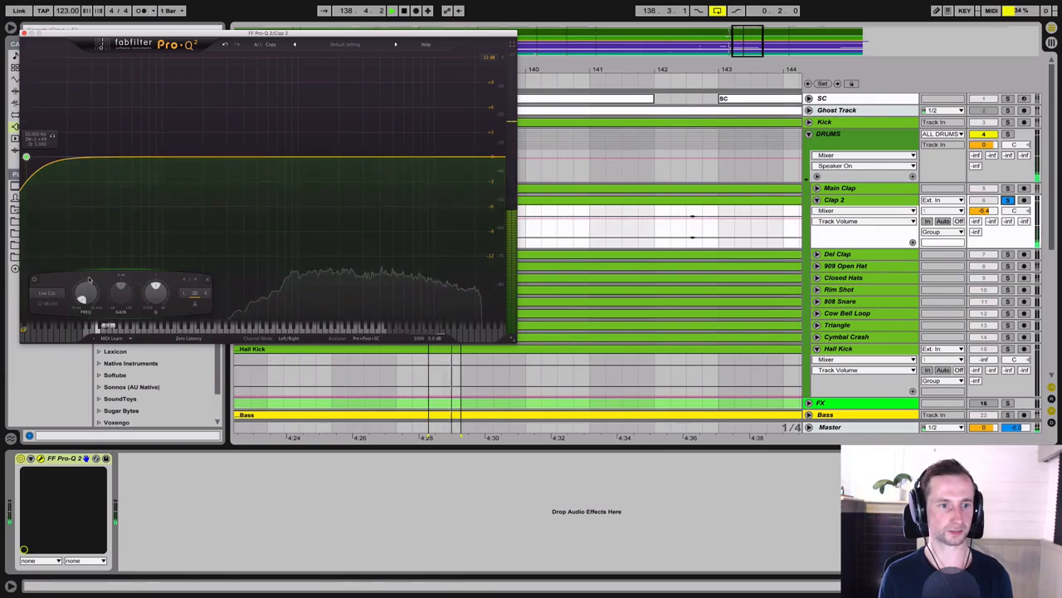
{"action": "left_click_drag", "start_coordinate": [86, 292], "coordinate": [122, 229]}
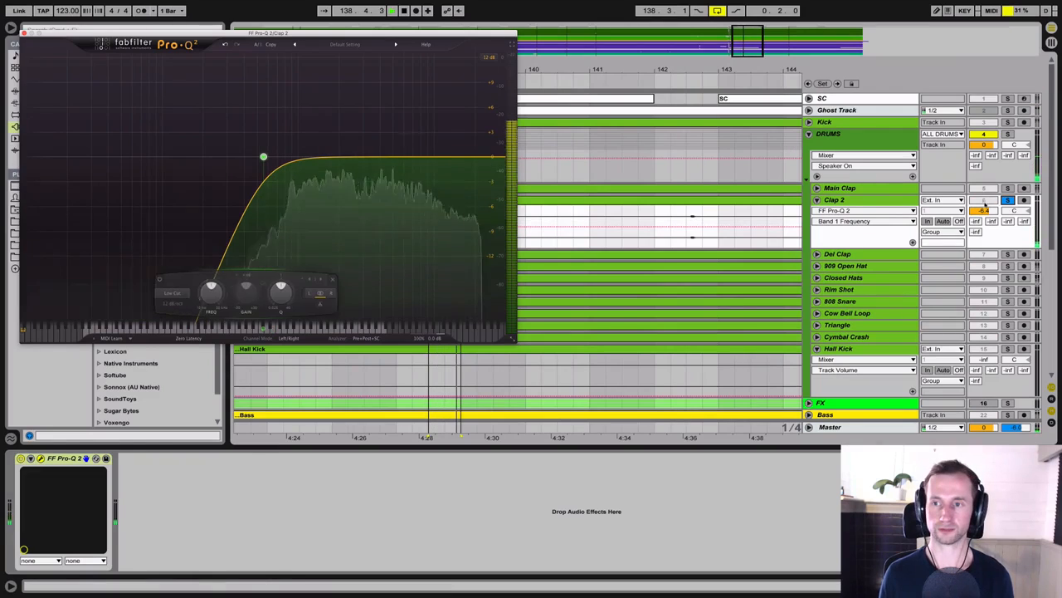
{"action": "left_click", "coordinate": [1008, 200]}
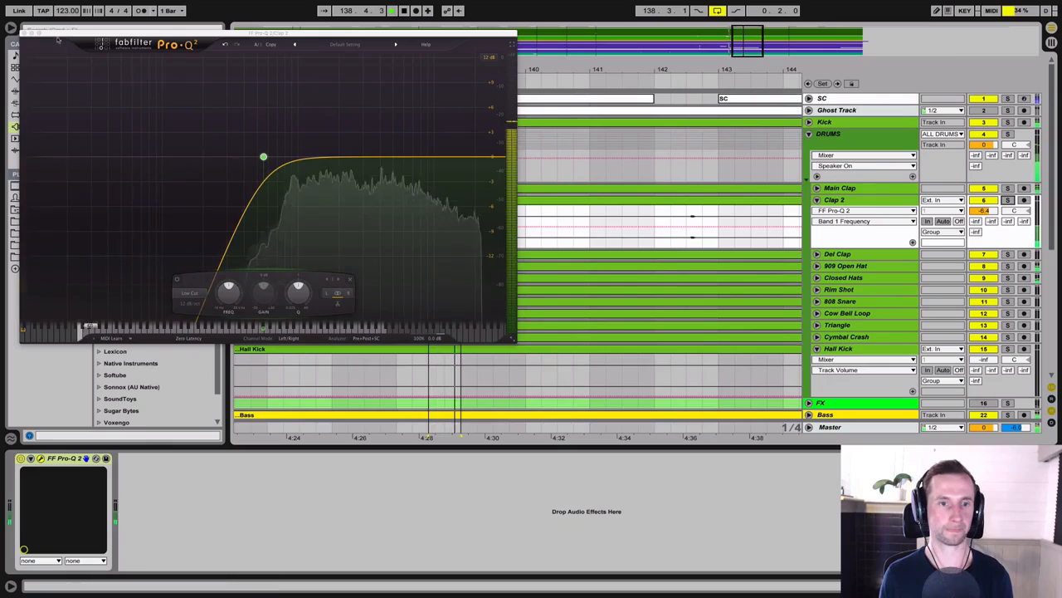
{"action": "left_click", "coordinate": [25, 33]}
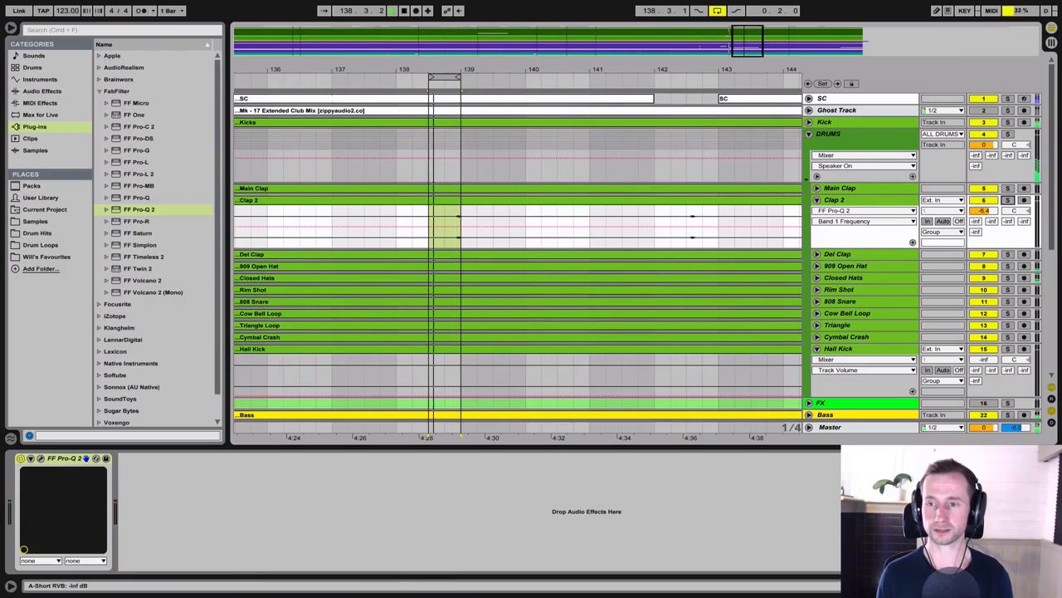
Step: Raise Clap 2's A-Short RVB send to about -20 dB and extend the loop start back to 137.1.1 for listening
{"action": "mouse_move", "coordinate": [976, 222]}
{"action": "left_mouse_down"}
{"action": "mouse_move", "coordinate": [976, 193]}
{"action": "mouse_move", "coordinate": [976, 202]}
{"action": "left_mouse_up"}
{"action": "key", "text": "space"}
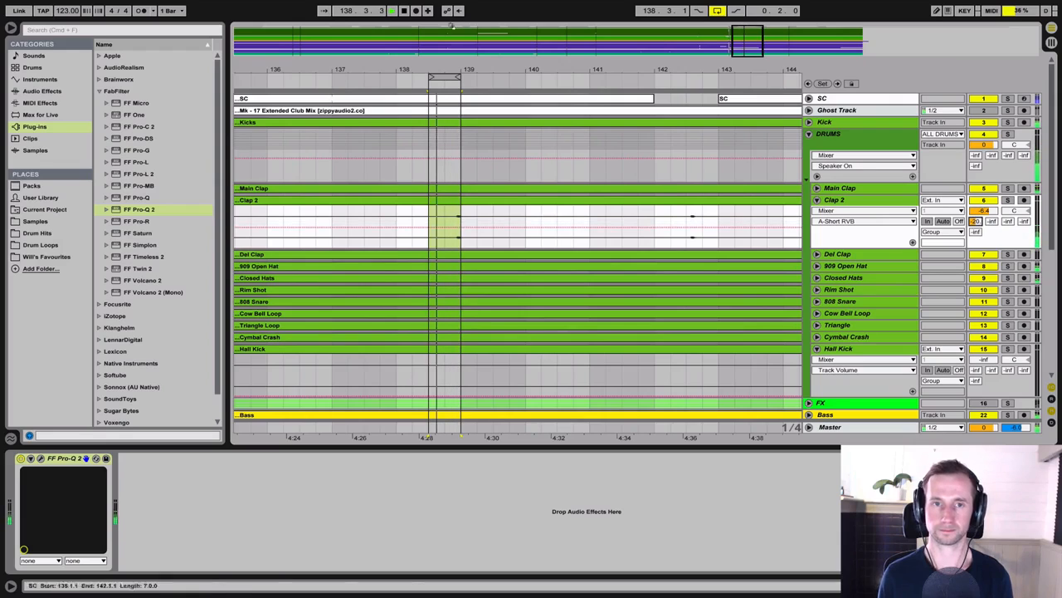
{"action": "left_click_drag", "start_coordinate": [430, 78], "coordinate": [334, 78]}
{"action": "key", "text": "space"}
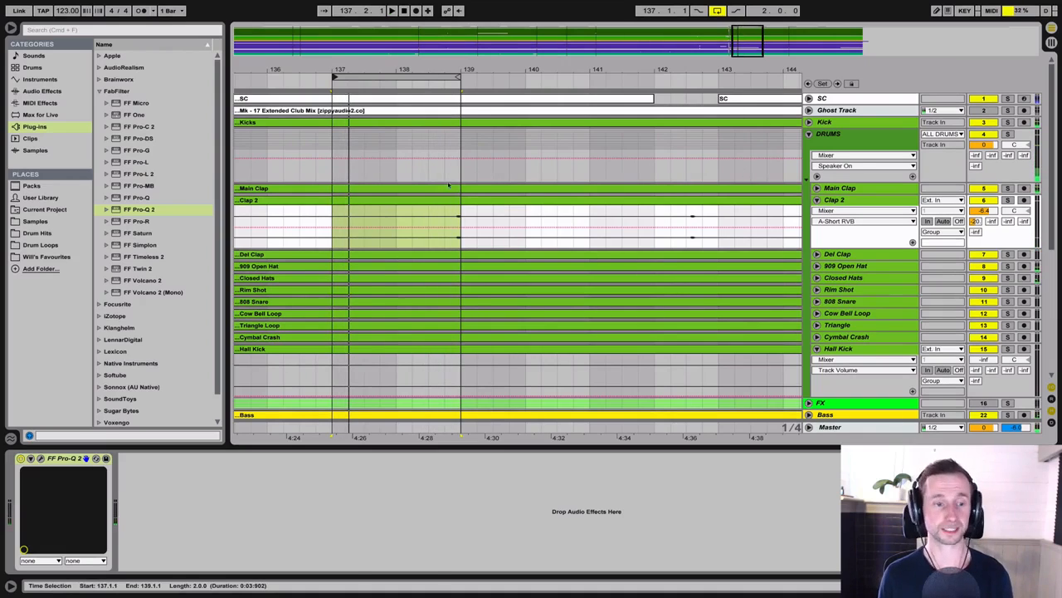
Step: Fold the Clap 2 track and unfold Del Clap, showing the wider arrangement
{"action": "left_click", "coordinate": [817, 200]}
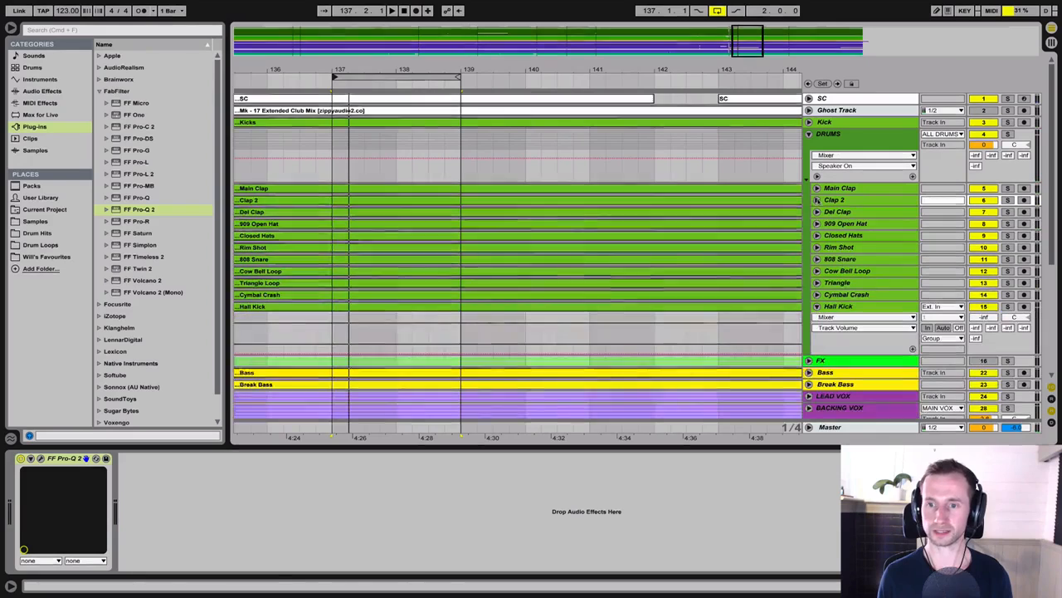
{"action": "left_click", "coordinate": [817, 212]}
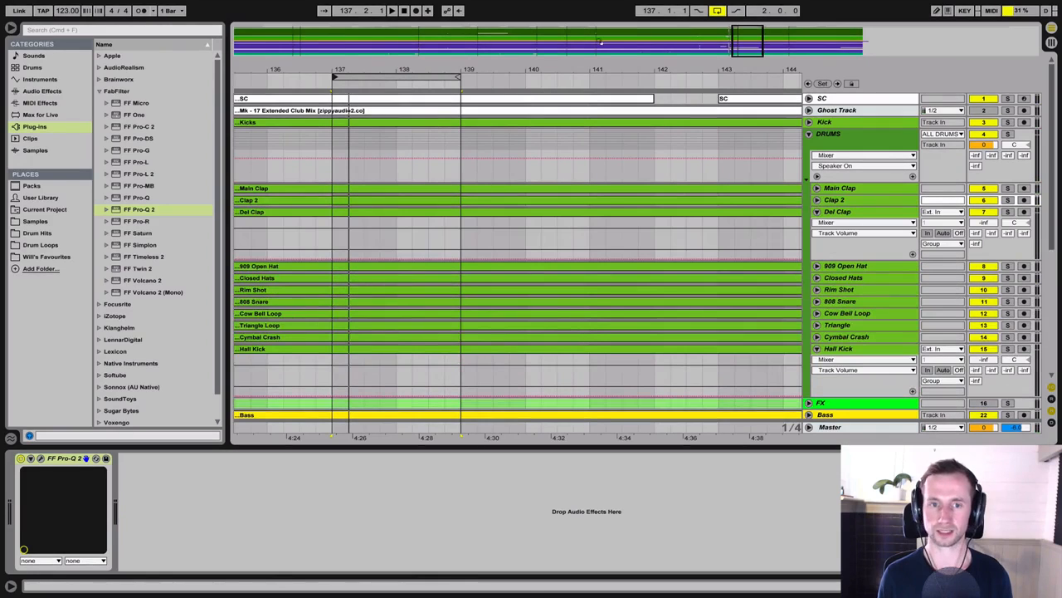
{"action": "left_click_drag", "start_coordinate": [597, 68], "coordinate": [587, 78]}
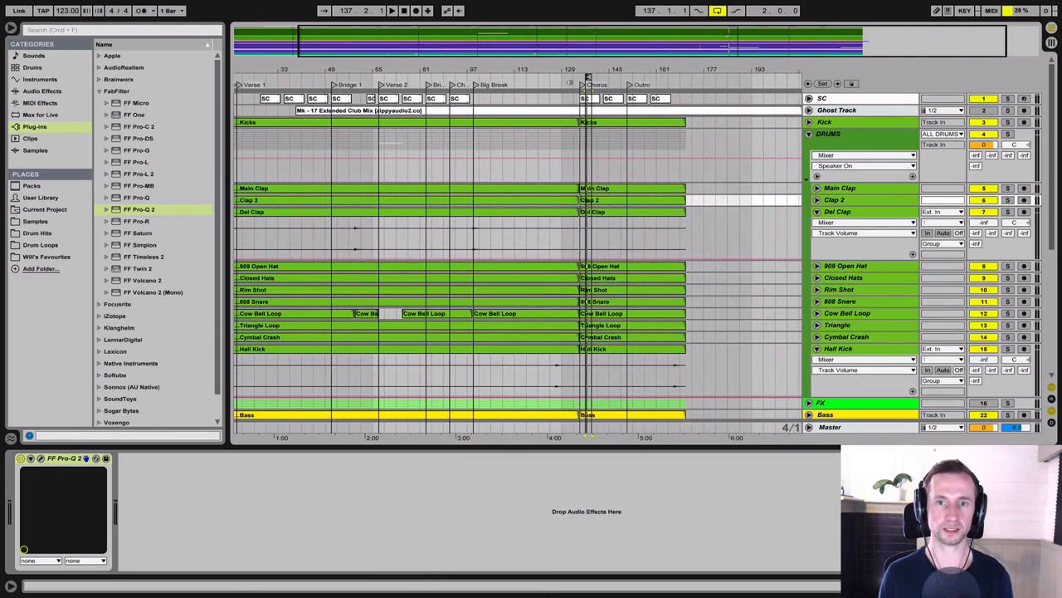
Step: Play the Big Break entry from 98.3.1 with looping off and set Del Clap's volume to -3.9 dB
{"action": "left_click_drag", "start_coordinate": [479, 72], "coordinate": [489, 237]}
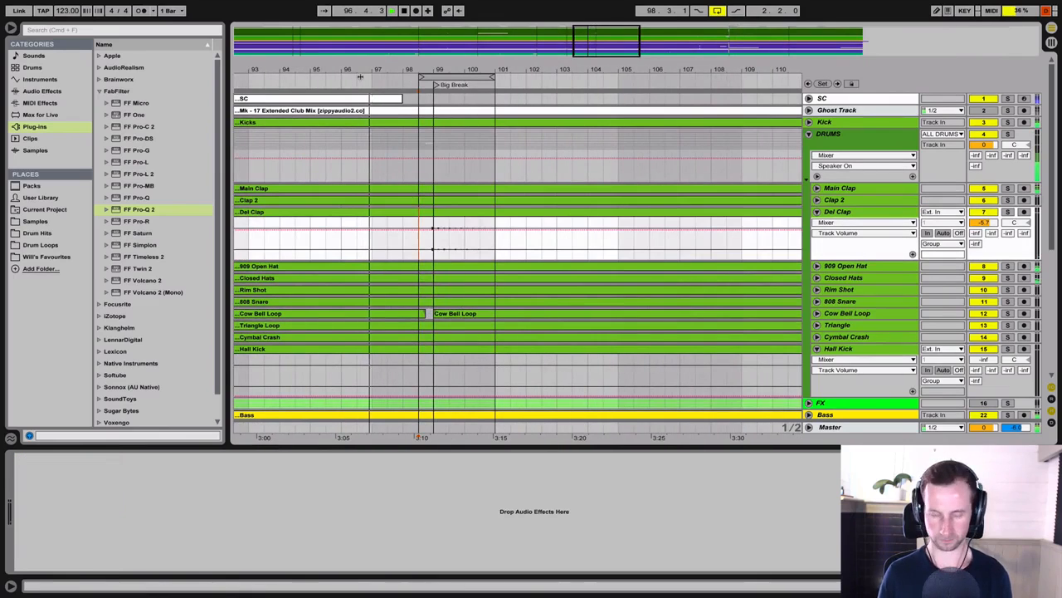
{"action": "key", "text": "super+l"}
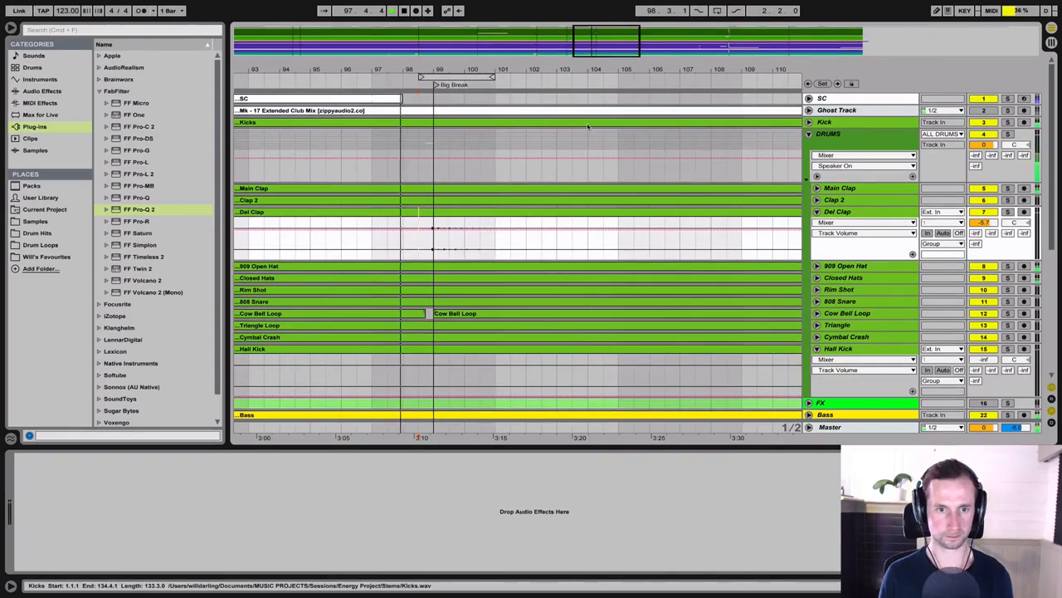
{"action": "left_click_drag", "start_coordinate": [984, 222], "coordinate": [983, 214]}
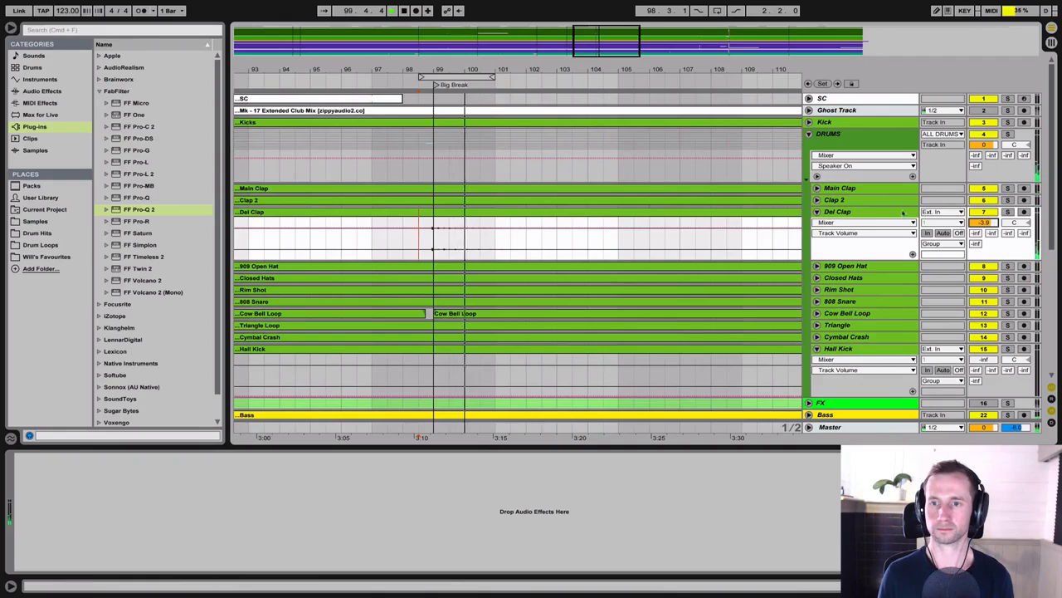
{"action": "key", "text": "space"}
Step: Load FF Pro-Q 2 onto the Del Clap track and solo that track
{"action": "left_click", "coordinate": [899, 213]}
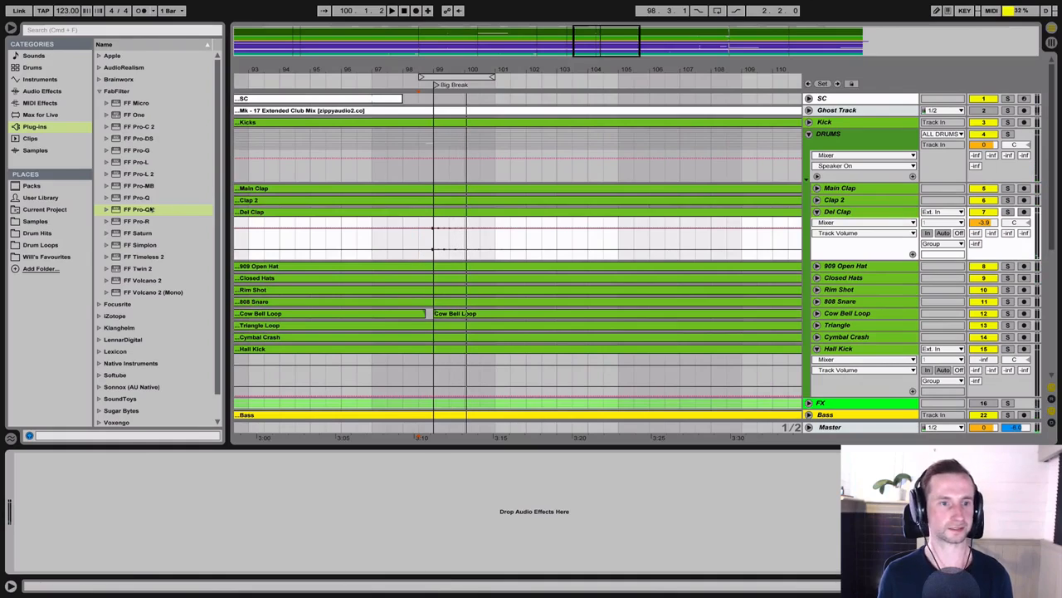
{"action": "left_click", "coordinate": [151, 210]}
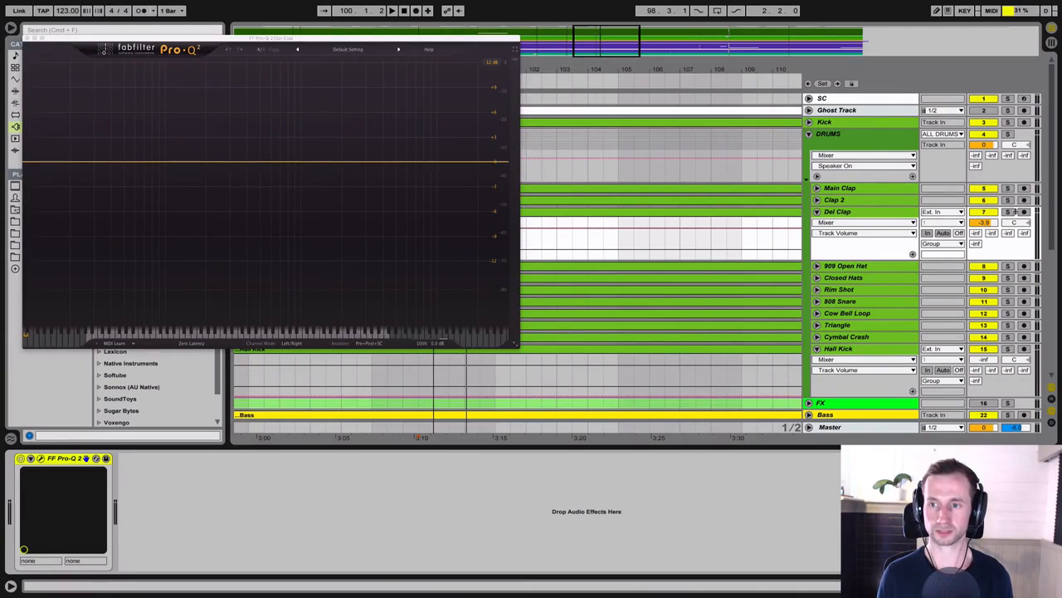
{"action": "left_click", "coordinate": [1008, 213]}
{"action": "left_click_drag", "start_coordinate": [315, 38], "coordinate": [946, 241]}
Step: Play the soloed Del Clap from 98.3.1 and examine its spectrum in Pro-Q 2
{"action": "key", "text": "space"}
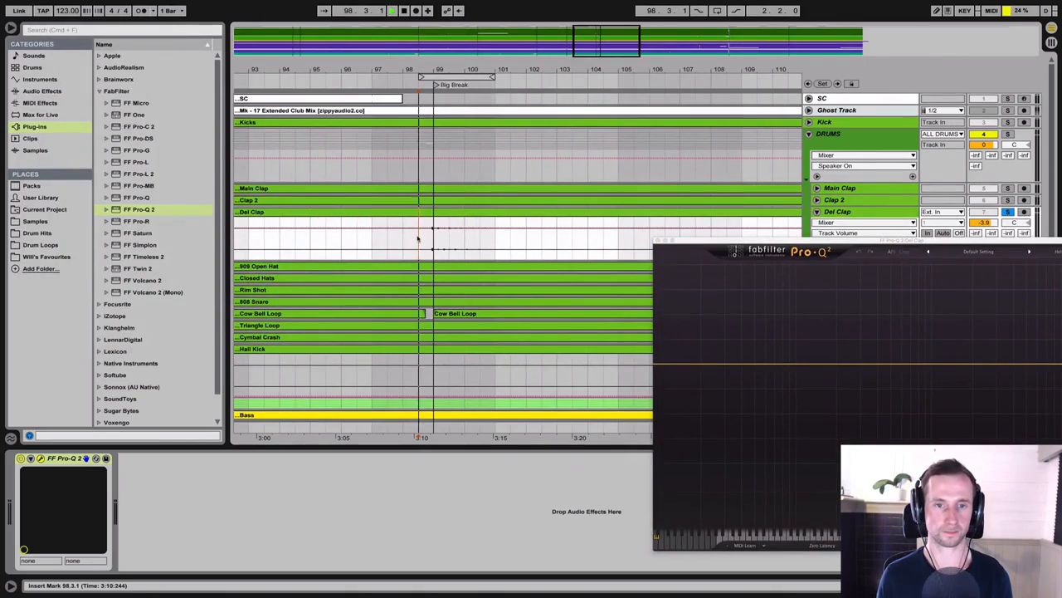
{"action": "left_click_drag", "start_coordinate": [727, 241], "coordinate": [481, 175]}
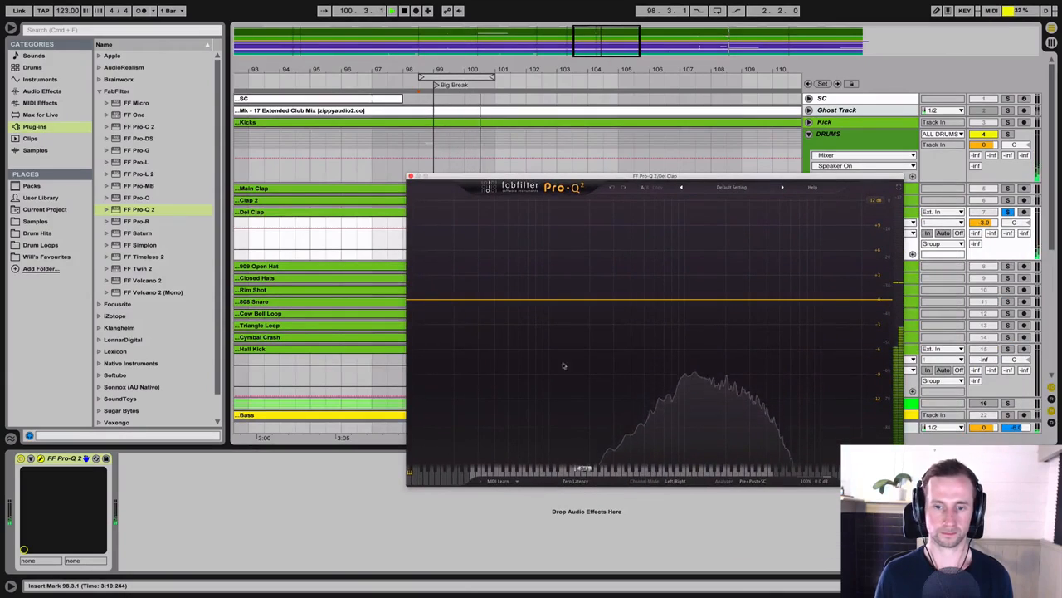
{"action": "key", "text": "space"}
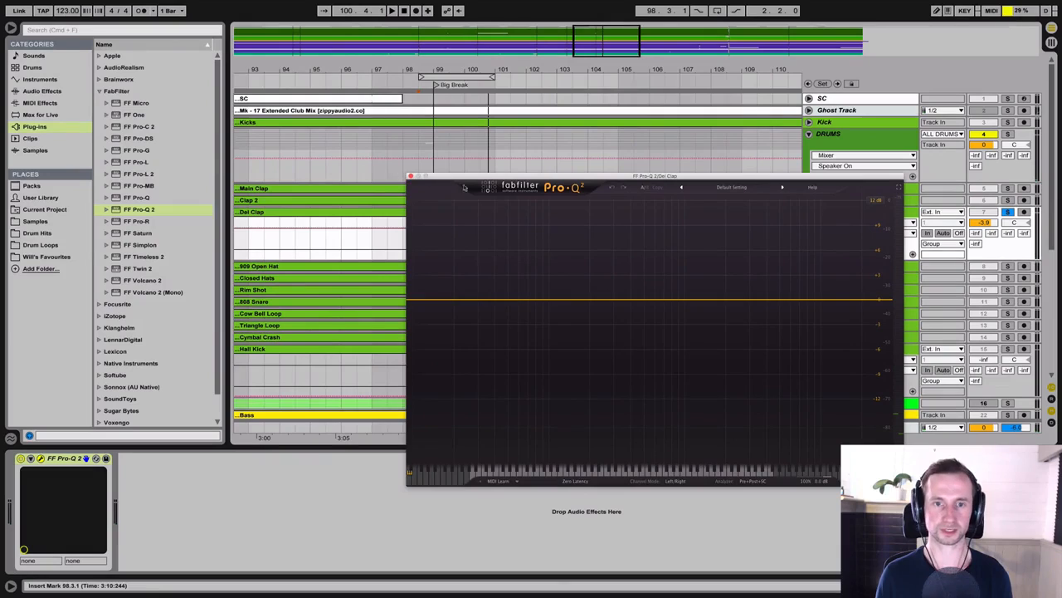
{"action": "key", "text": "space"}
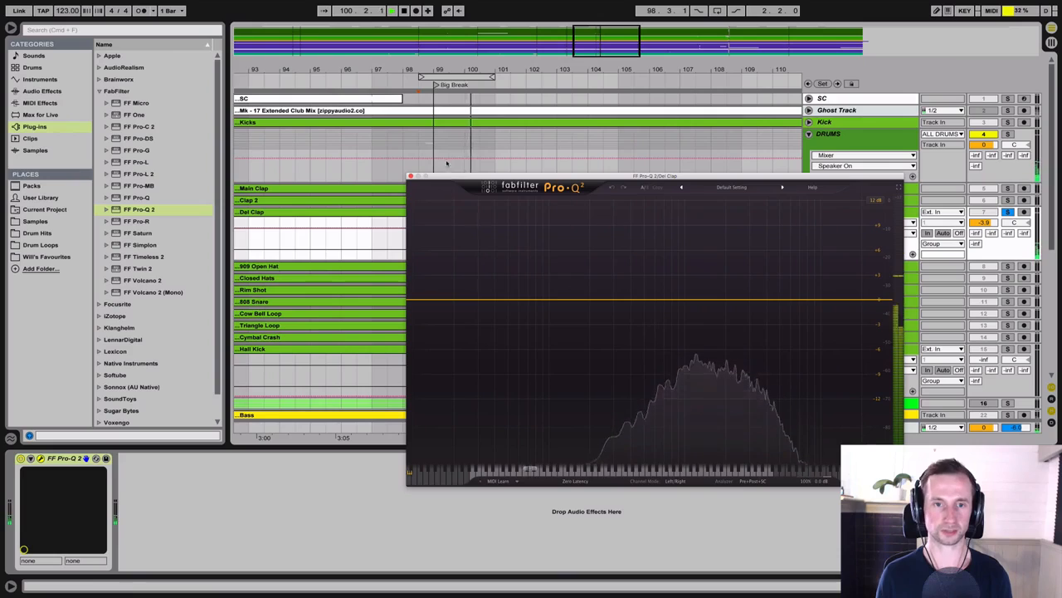
Step: Close the Pro-Q 2 window, fold the Del Clap track and unfold the Rim Shot track
{"action": "left_click", "coordinate": [410, 178]}
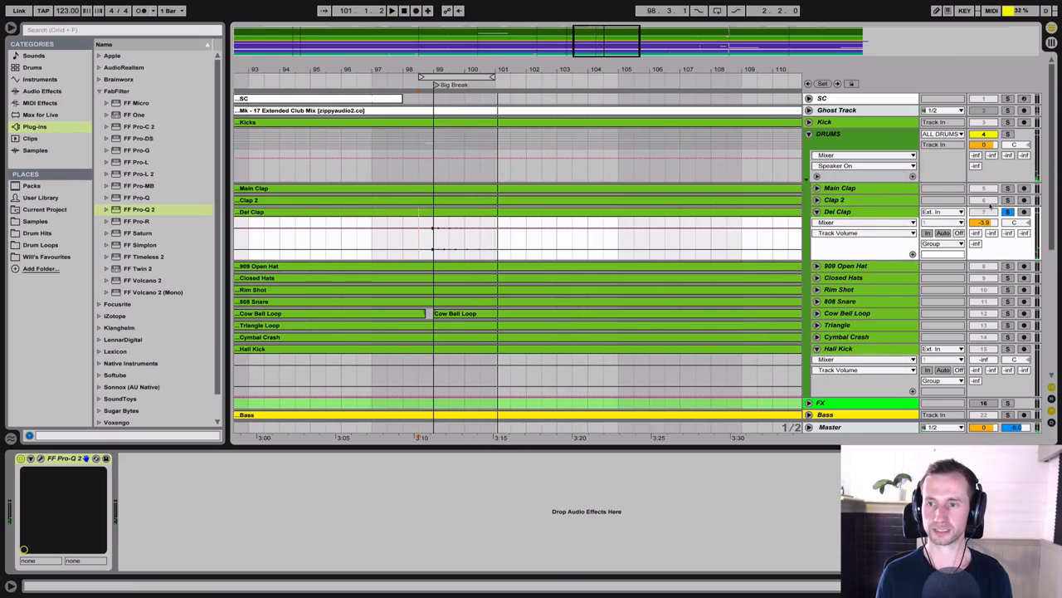
{"action": "left_click", "coordinate": [859, 212]}
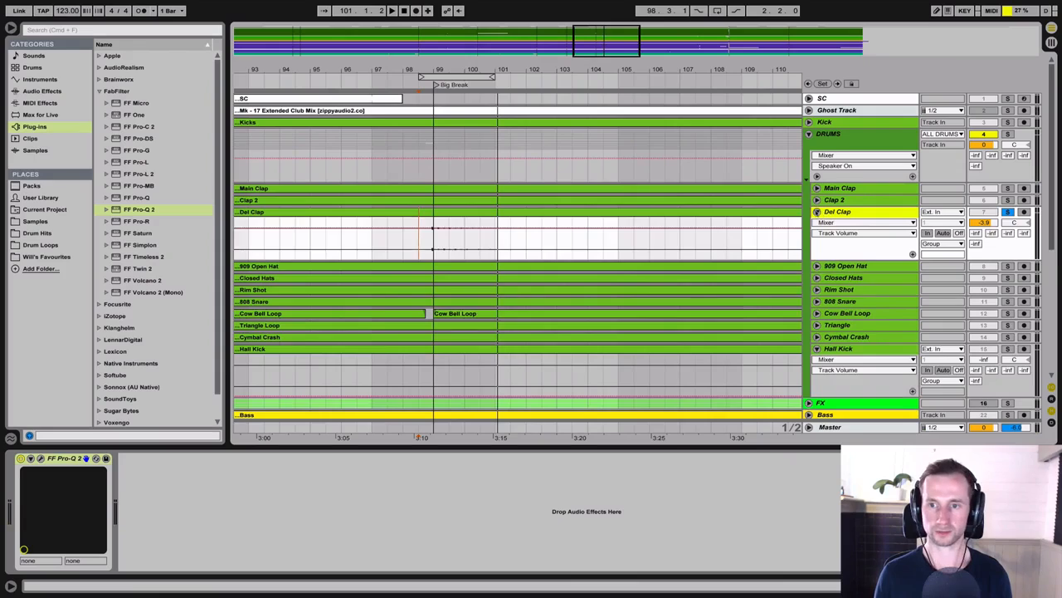
{"action": "left_click", "coordinate": [816, 211]}
{"action": "left_click", "coordinate": [833, 223]}
{"action": "left_click", "coordinate": [838, 247]}
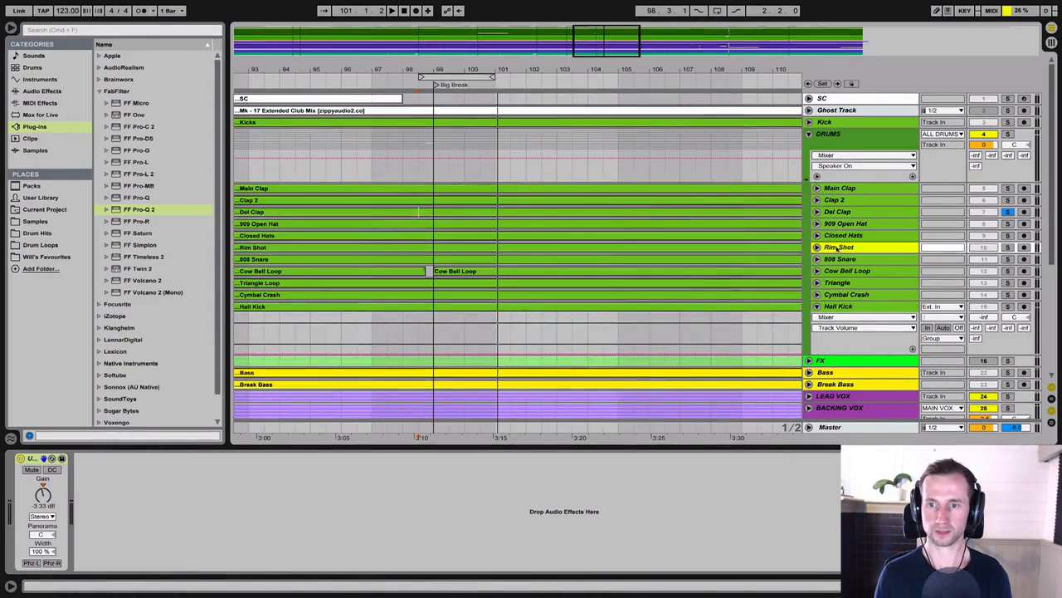
{"action": "left_click", "coordinate": [817, 248]}
Step: Loop the 16-bar Chorus section from 135.1.1 up to the Outro marker
{"action": "left_click_drag", "start_coordinate": [685, 70], "coordinate": [492, 68]}
{"action": "left_click_drag", "start_coordinate": [679, 72], "coordinate": [631, 126]}
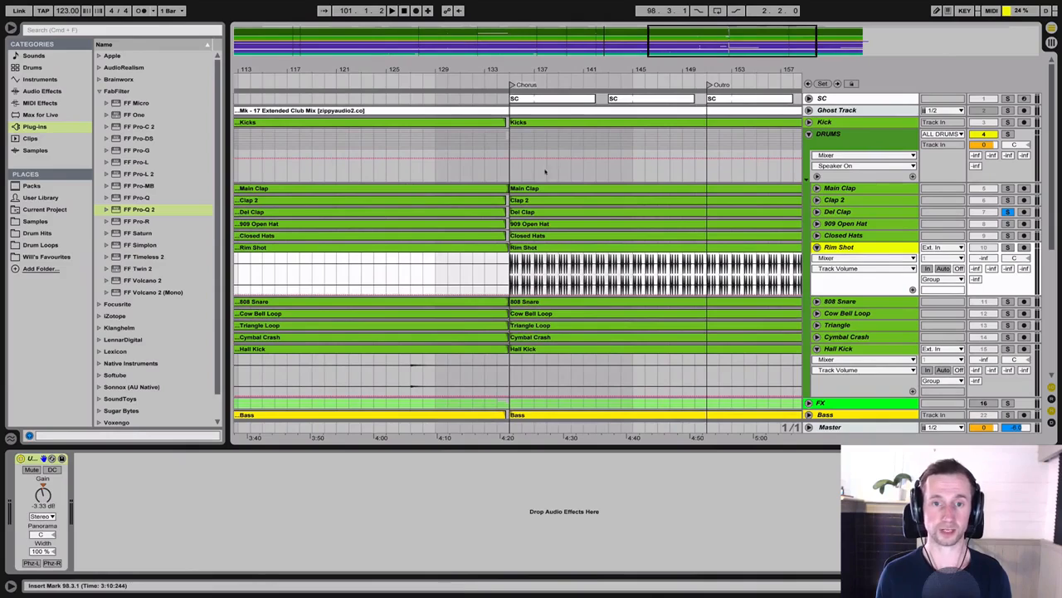
{"action": "left_click_drag", "start_coordinate": [515, 167], "coordinate": [705, 173]}
{"action": "key", "text": "super+l"}
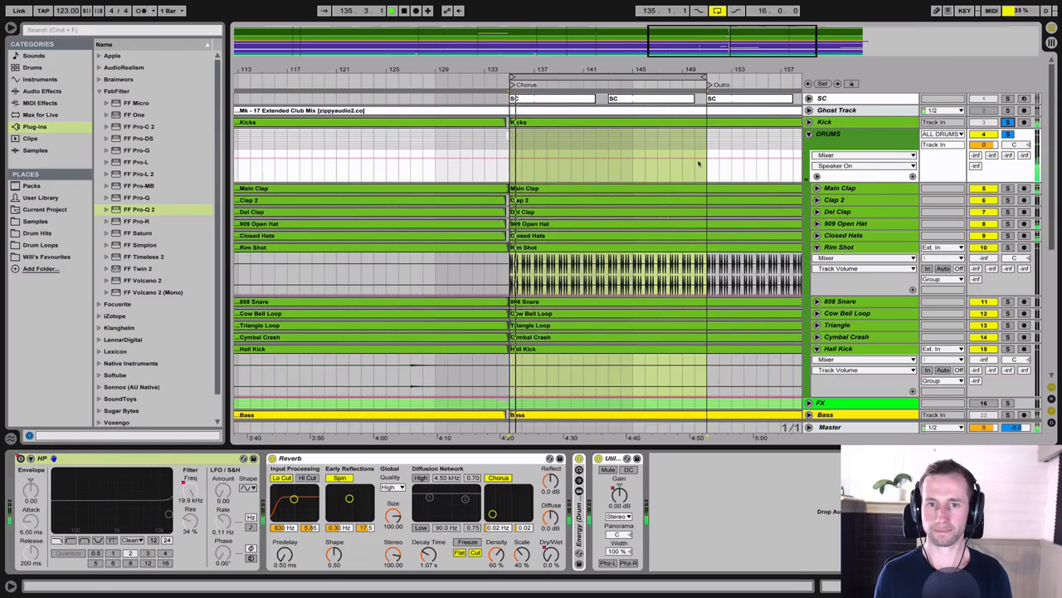
Step: Play the chorus loop and raise the Rim Shot's volume from silence to -15.9 dB in the full mix
{"action": "left_click_drag", "start_coordinate": [984, 258], "coordinate": [984, 213]}
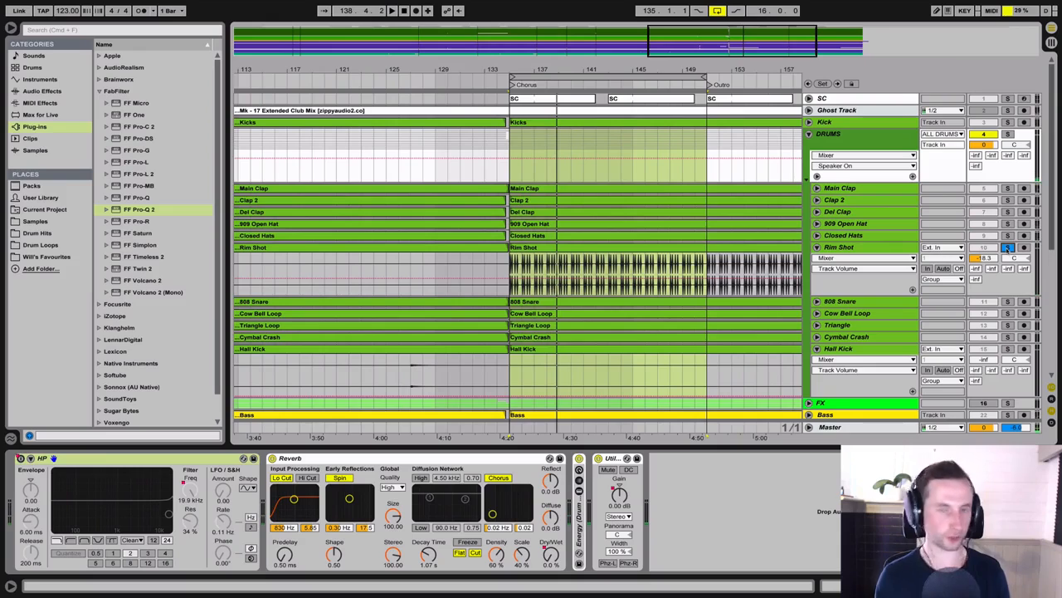
{"action": "key", "text": "space"}
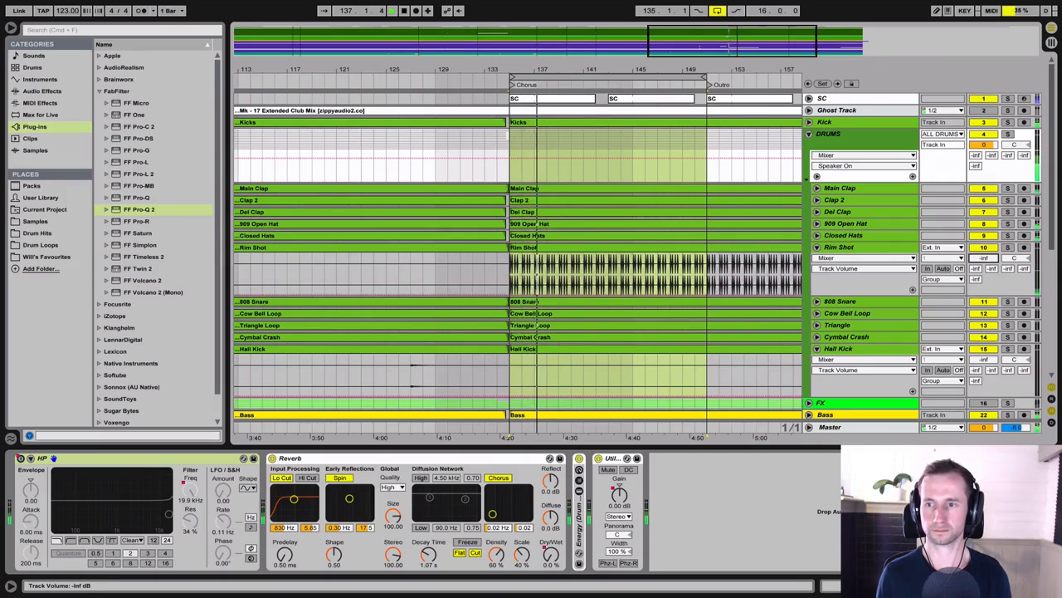
{"action": "left_click_drag", "start_coordinate": [984, 258], "coordinate": [983, 243]}
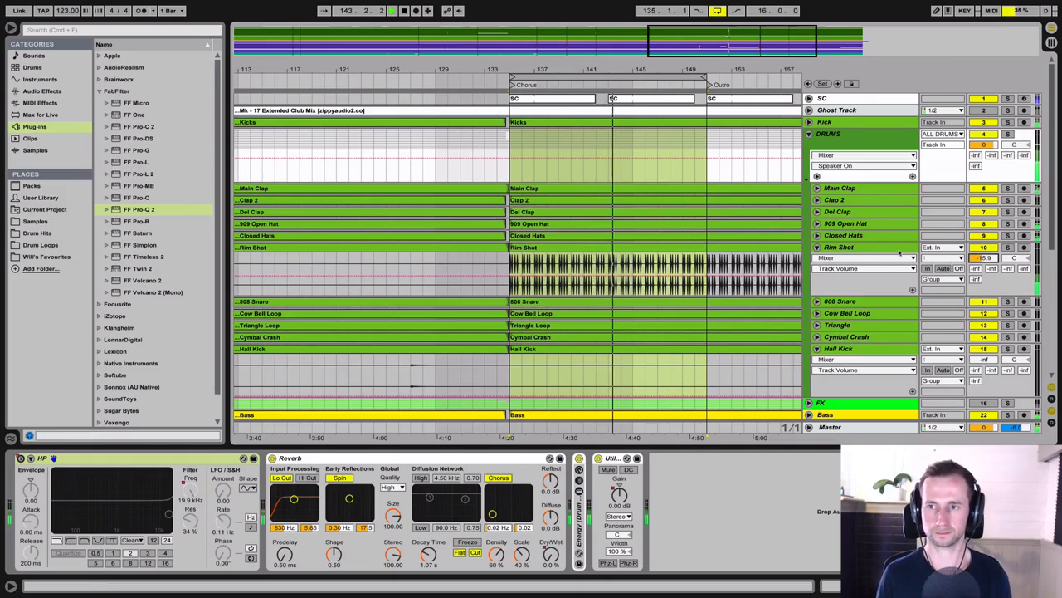
Step: Solo the Rim Shot track and load FF Pro-Q 2 after its Utility device
{"action": "left_click", "coordinate": [887, 251]}
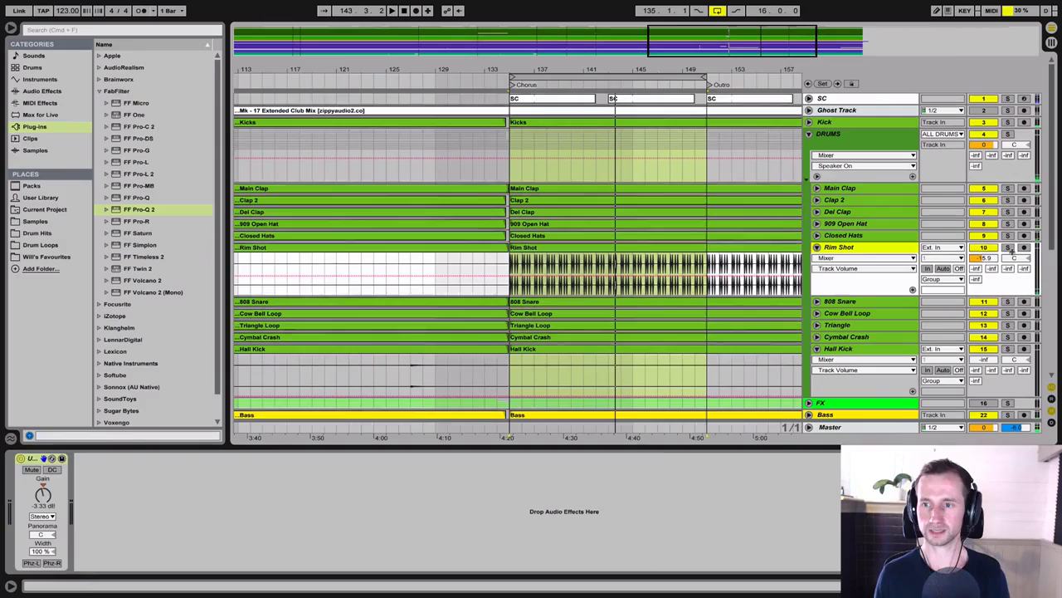
{"action": "double_click", "coordinate": [865, 251]}
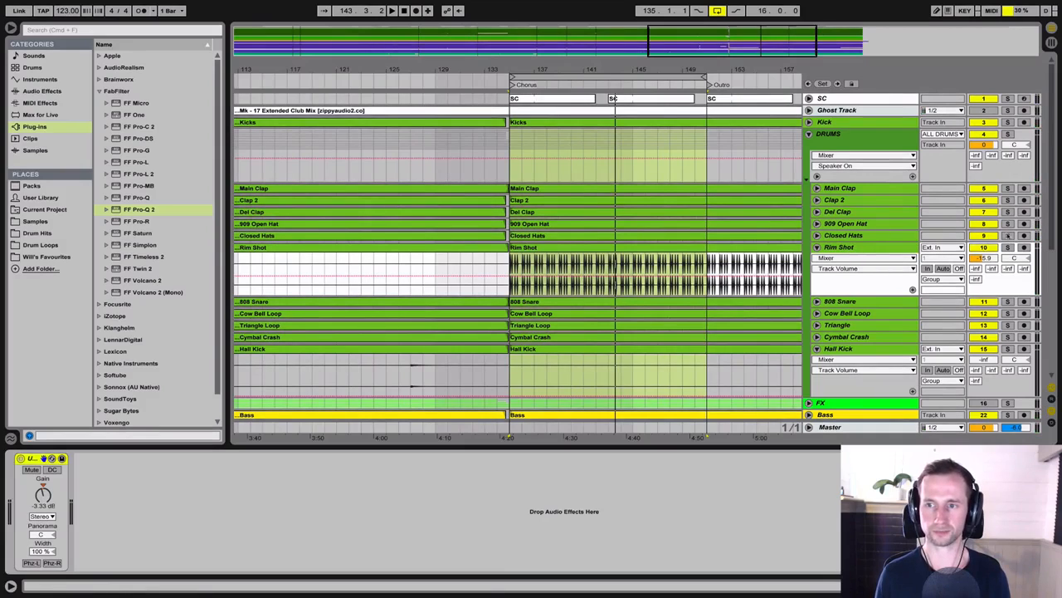
{"action": "left_click", "coordinate": [1008, 248]}
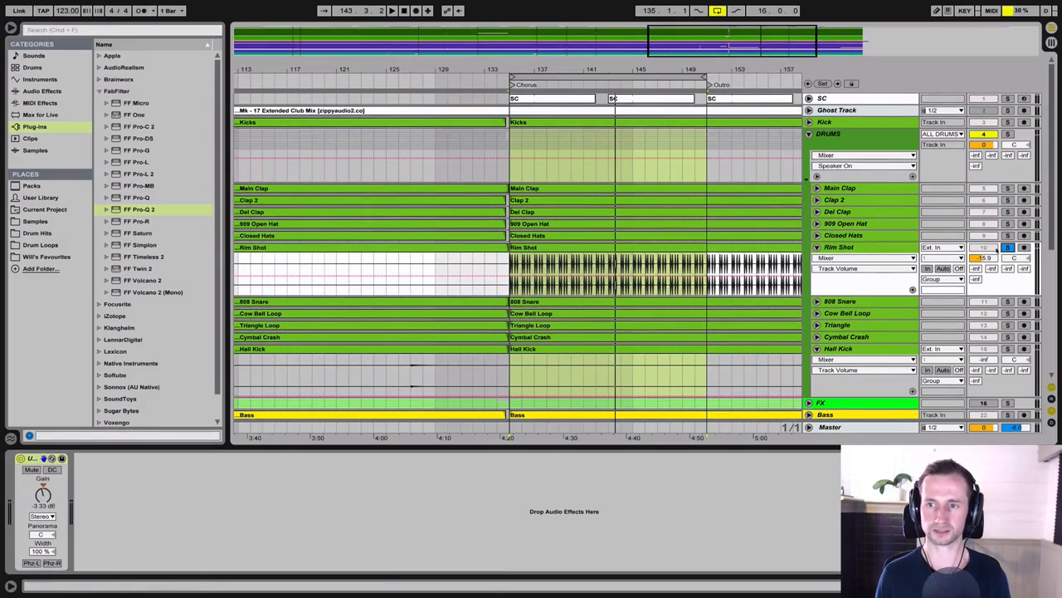
{"action": "left_click", "coordinate": [148, 210]}
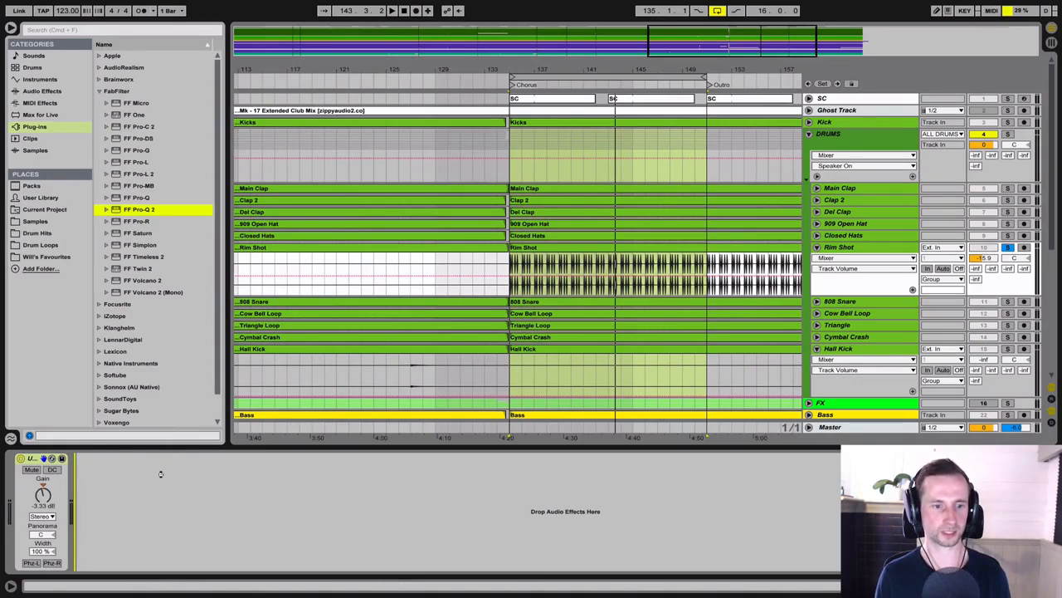
{"action": "left_click_drag", "start_coordinate": [161, 474], "coordinate": [161, 474]}
Step: Add a low-cut band to the Rim Shot's Pro-Q 2 at about 51 Hz during playback and close the plug-in window
{"action": "key", "text": "space"}
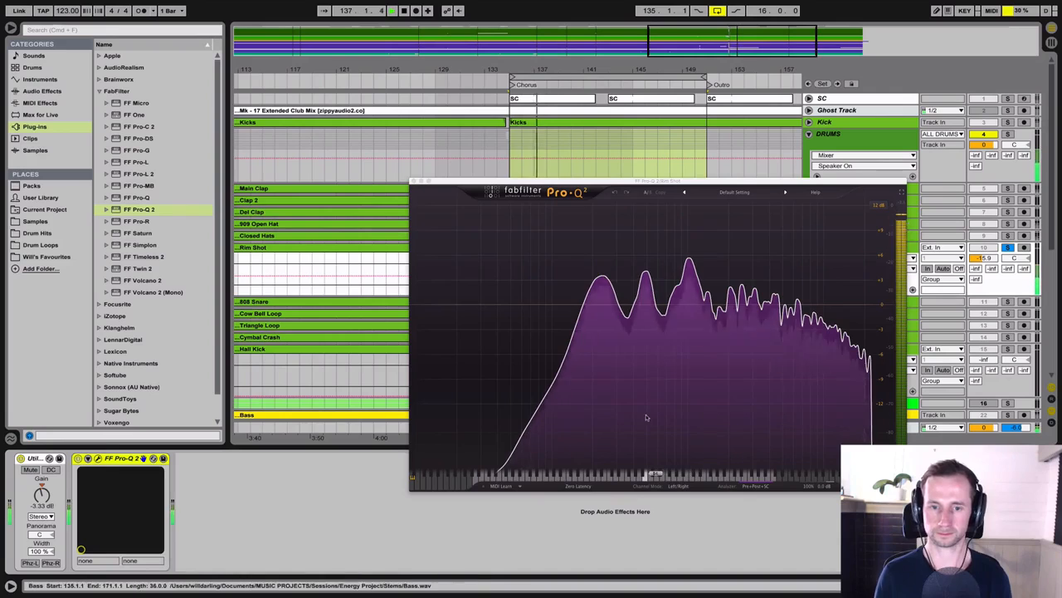
{"action": "left_click", "coordinate": [417, 305]}
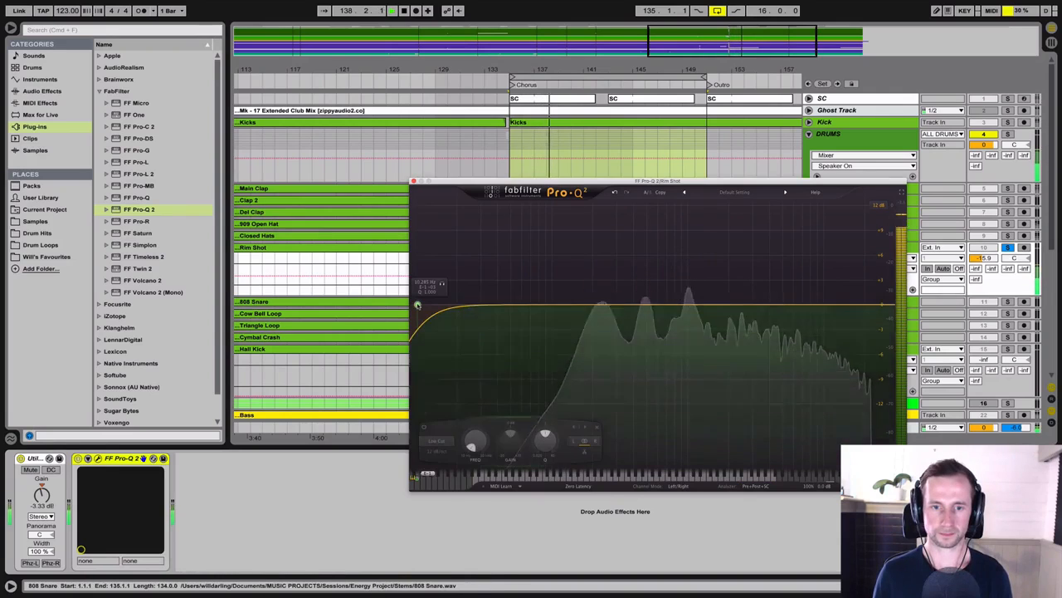
{"action": "left_click_drag", "start_coordinate": [479, 434], "coordinate": [496, 404]}
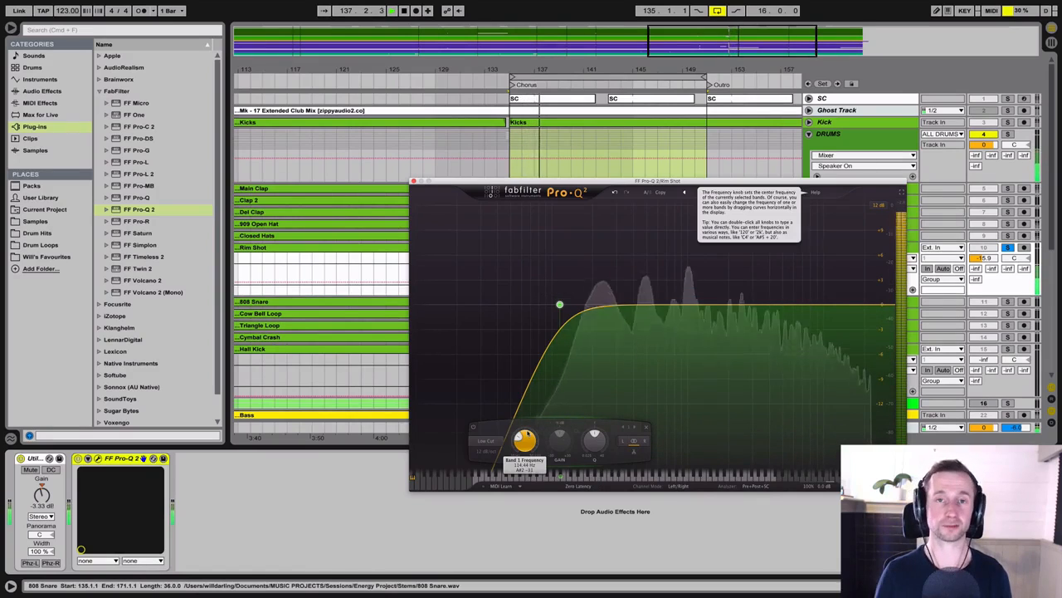
{"action": "left_click_drag", "start_coordinate": [527, 433], "coordinate": [527, 449]}
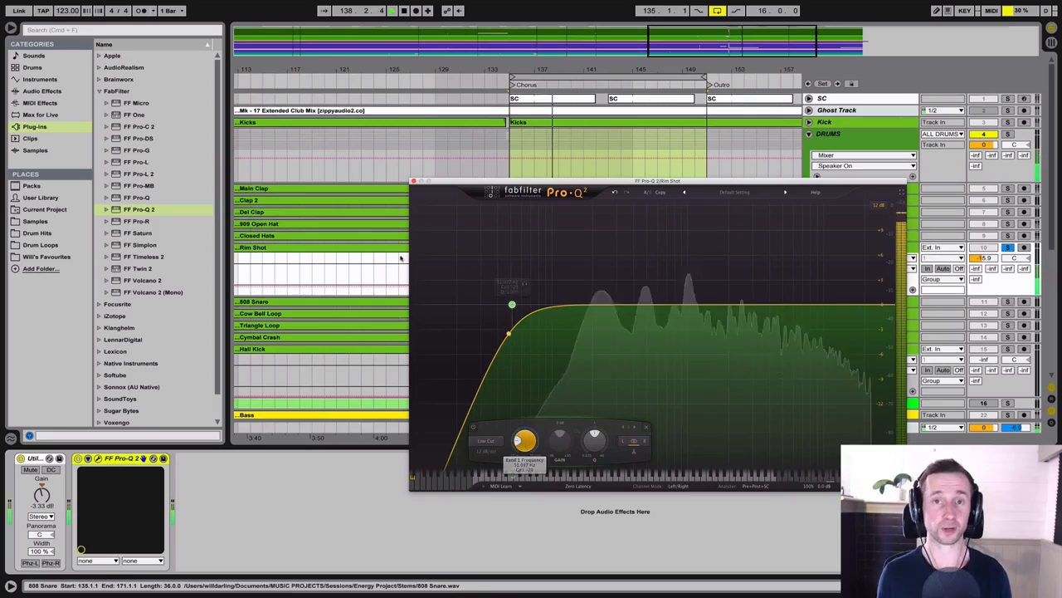
{"action": "key", "text": "space"}
{"action": "left_click", "coordinate": [414, 181]}
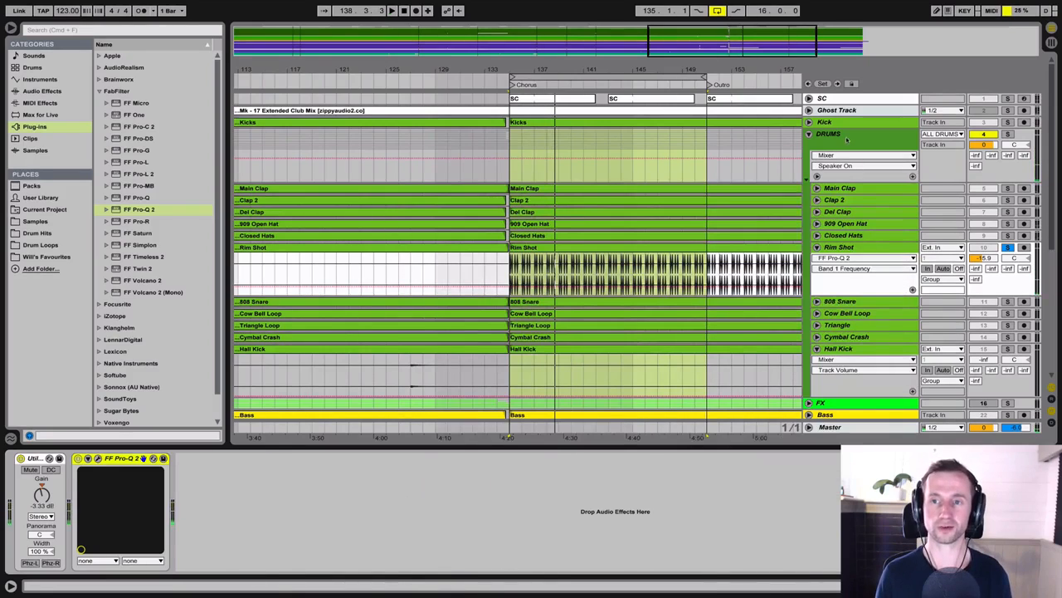
Step: Play the chorus loop with the Rim Shot soloed and with all tracks unsoloed to judge it in context
{"action": "left_click", "coordinate": [848, 139]}
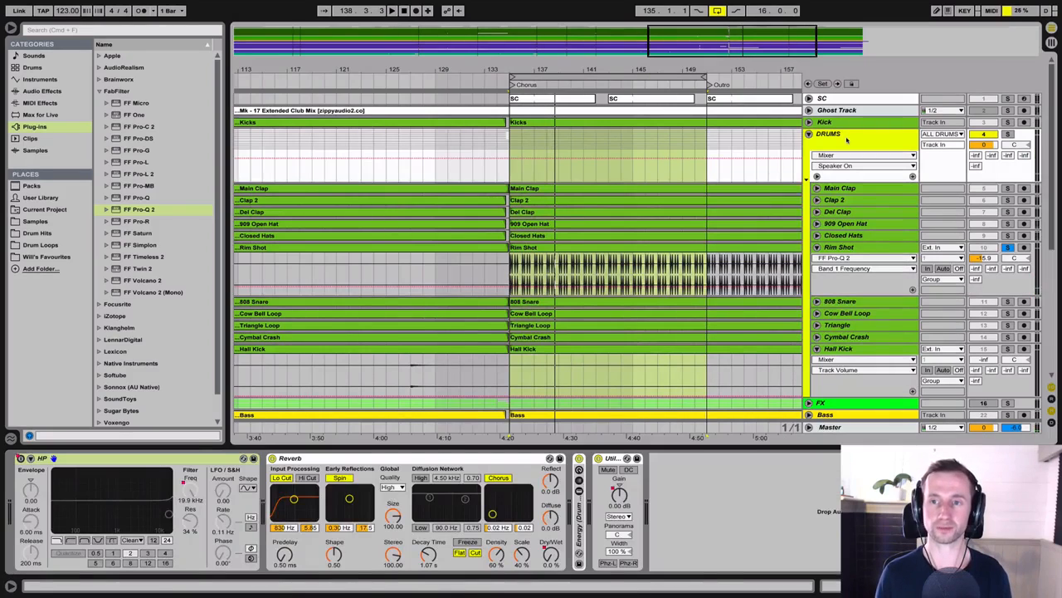
{"action": "left_click", "coordinate": [850, 247]}
{"action": "key", "text": "Up"}
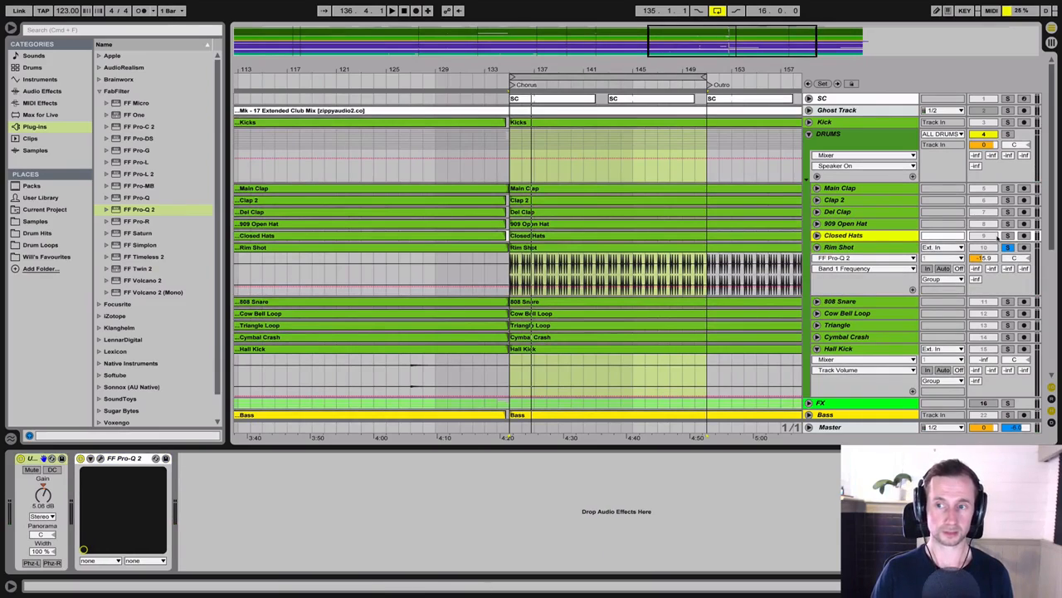
{"action": "left_click", "coordinate": [869, 248]}
{"action": "key", "text": "space"}
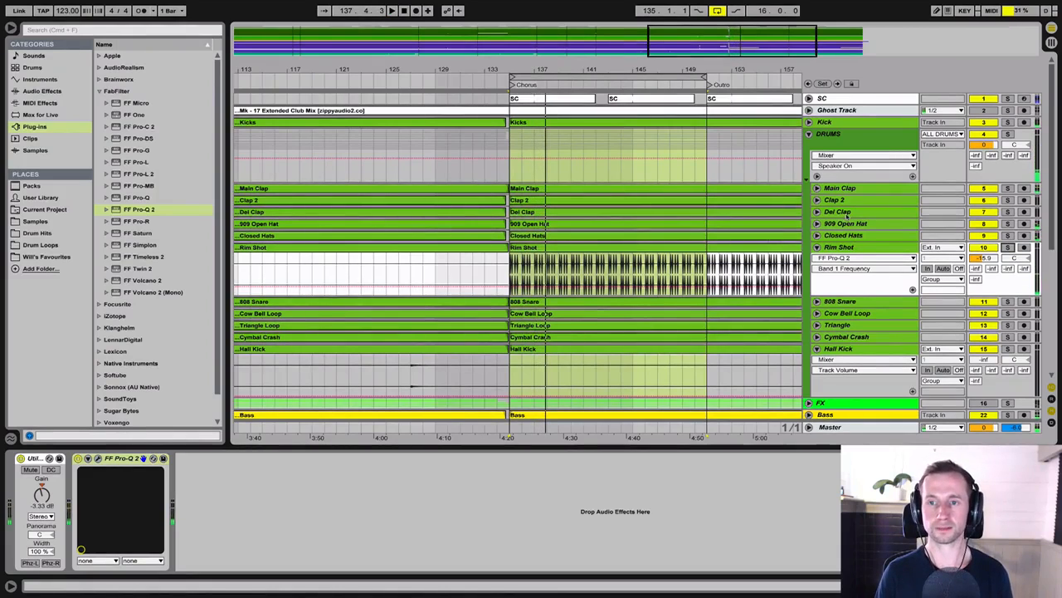
{"action": "left_click", "coordinate": [846, 412]}
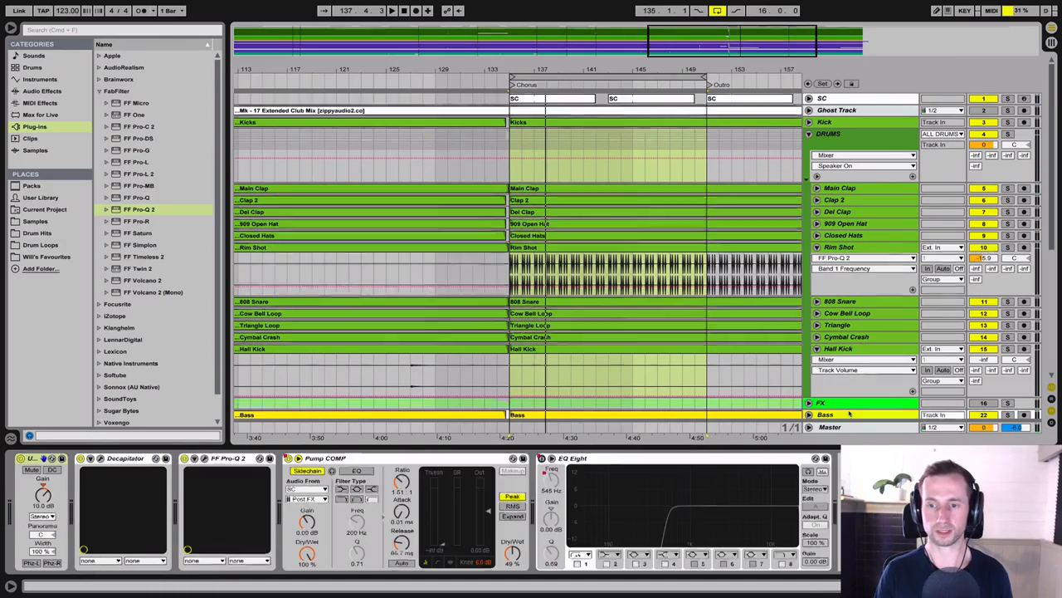
{"action": "left_click", "coordinate": [360, 458]}
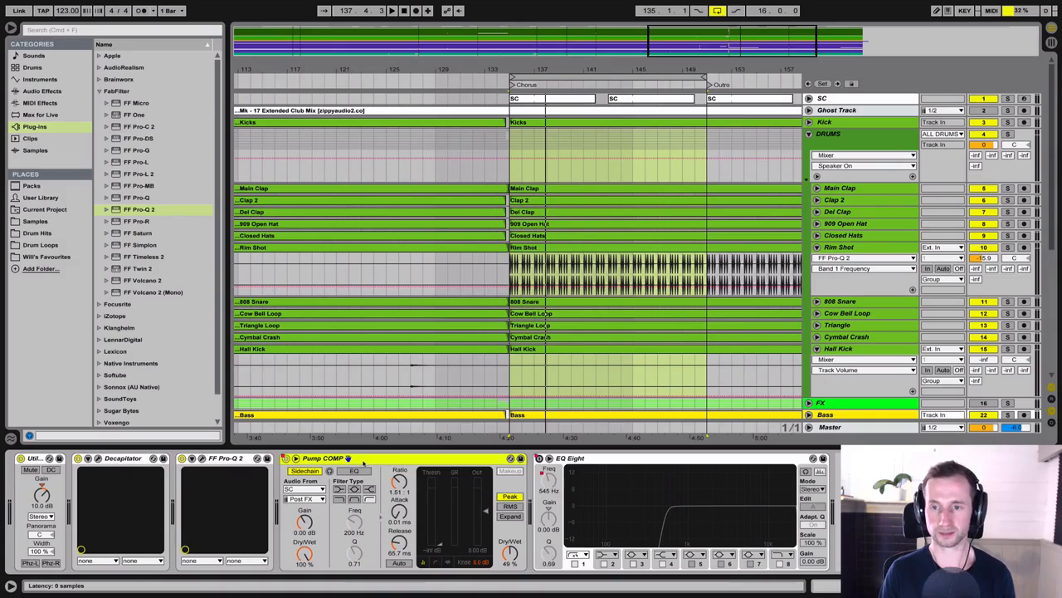
{"action": "left_click", "coordinate": [860, 252]}
{"action": "left_click", "coordinate": [302, 471]}
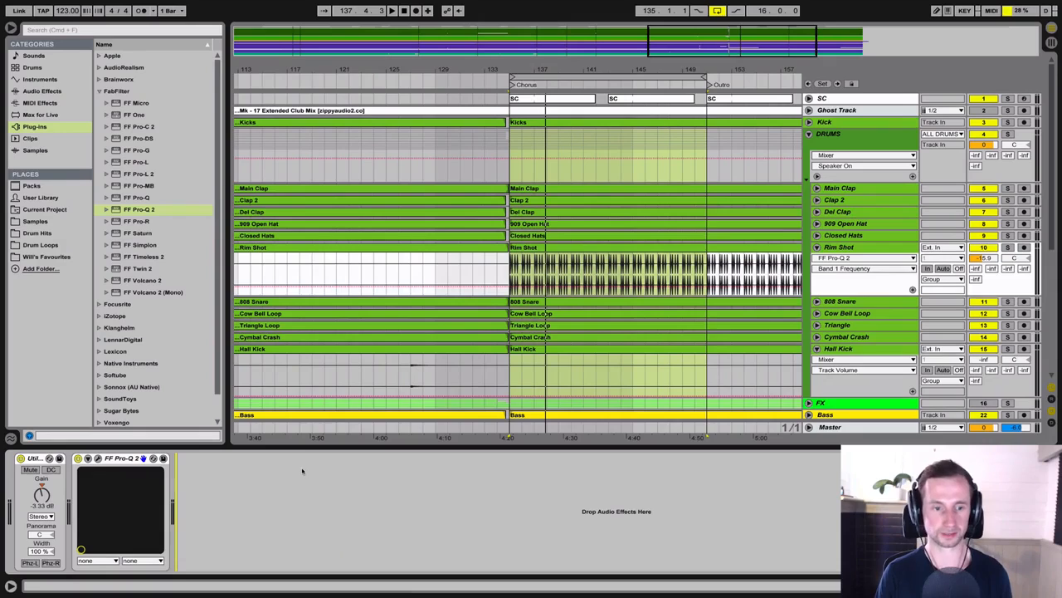
{"action": "key", "text": "ctrl+v"}
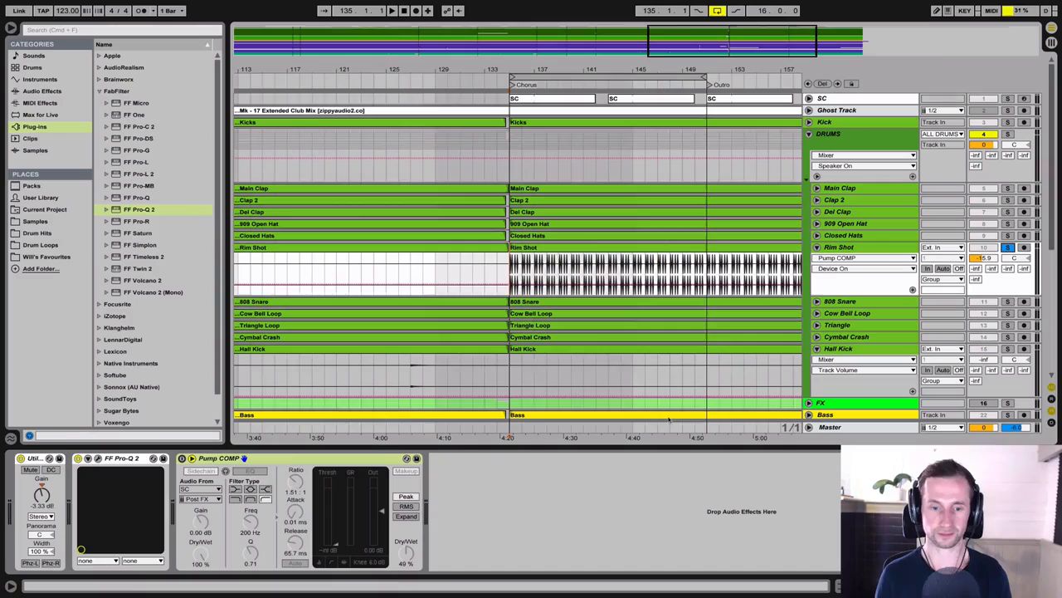
Step: Enable Pump COMP on the soloed Rim Shot and set its dry/wet to 100 % and ratio to 2.14:1
{"action": "key", "text": "space"}
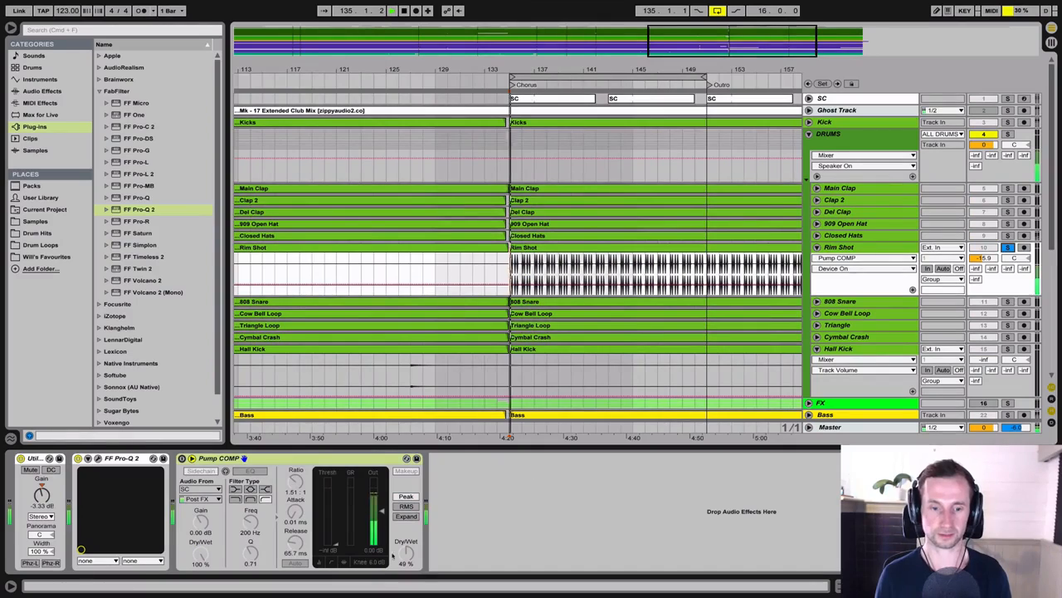
{"action": "left_click", "coordinate": [182, 459]}
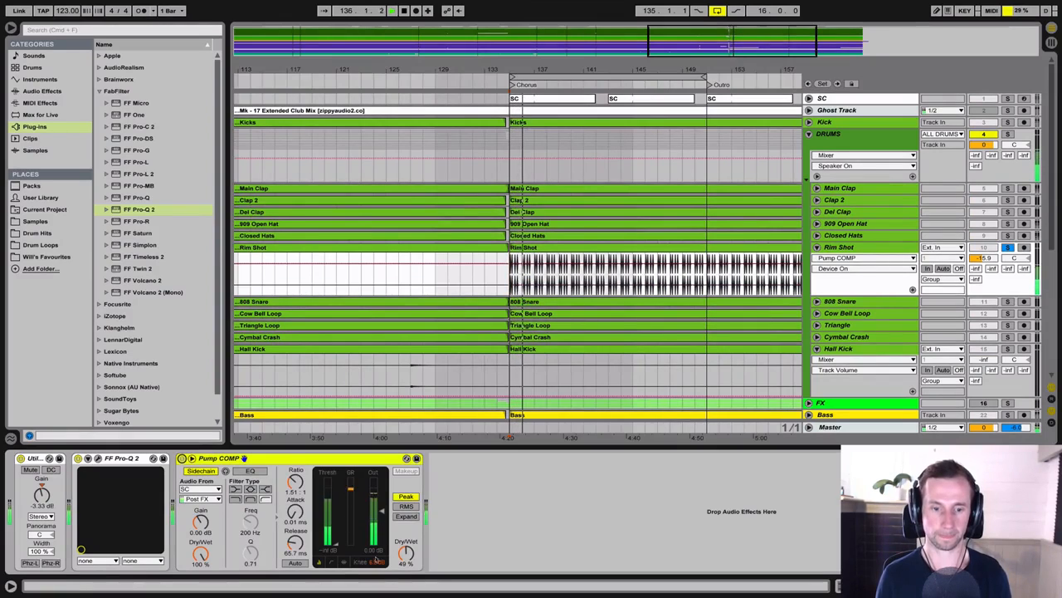
{"action": "left_click_drag", "start_coordinate": [405, 554], "coordinate": [406, 508]}
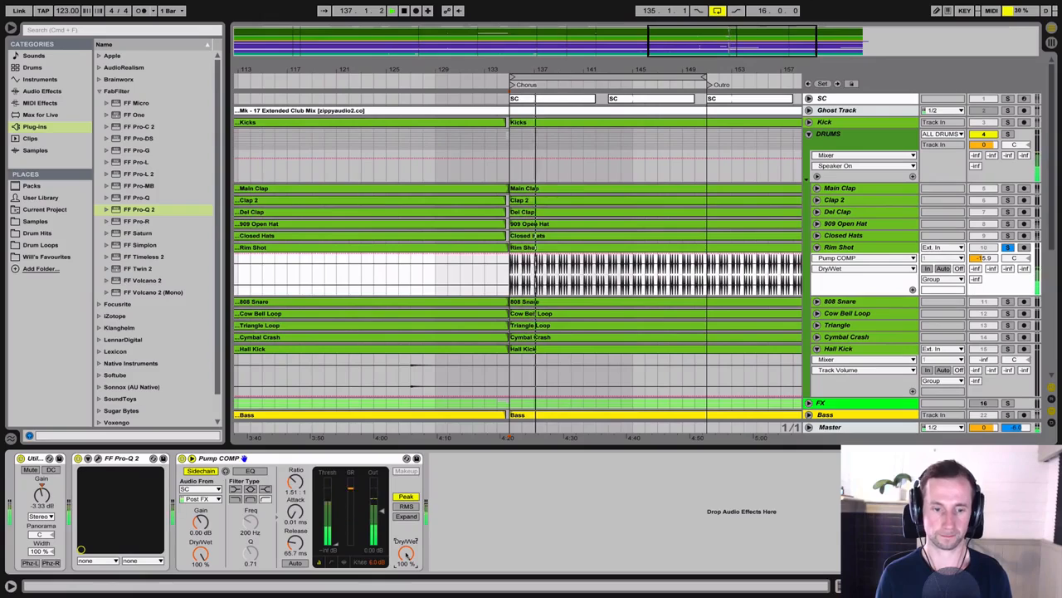
{"action": "left_click_drag", "start_coordinate": [296, 484], "coordinate": [296, 428]}
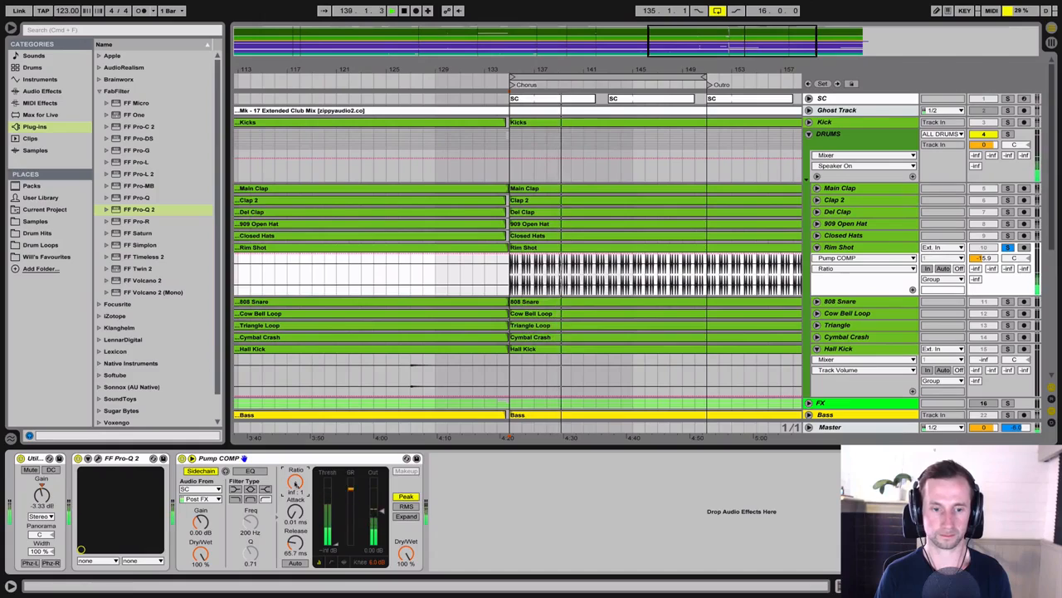
{"action": "left_click_drag", "start_coordinate": [296, 481], "coordinate": [295, 520]}
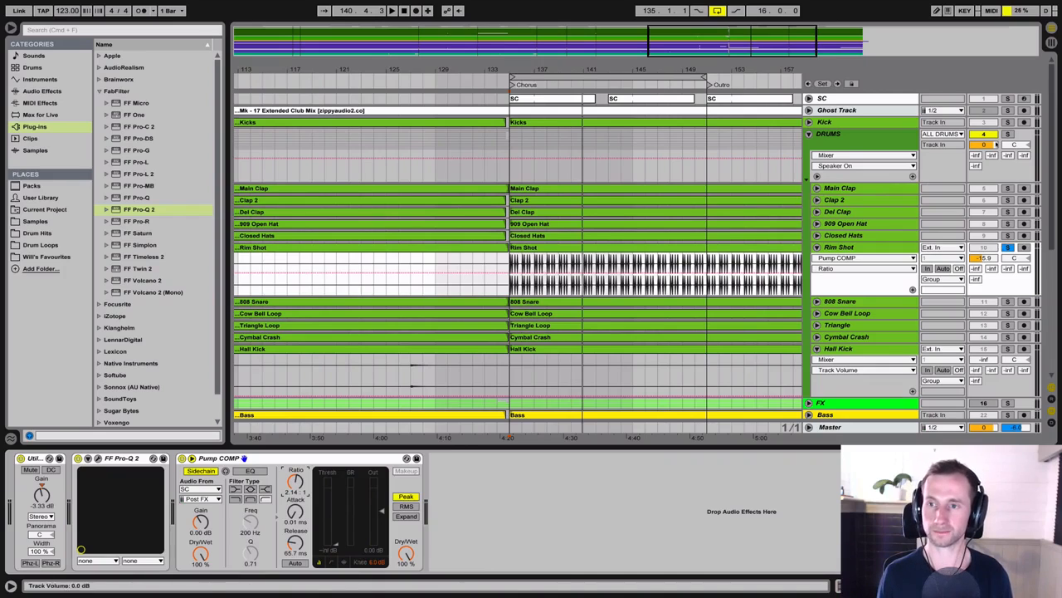
Step: Compare the Rim Shot with Pump COMP bypassed and active against the soloed Kick, and play it in the full mix
{"action": "left_click", "coordinate": [1009, 123], "text": "super"}
{"action": "key", "text": "space"}
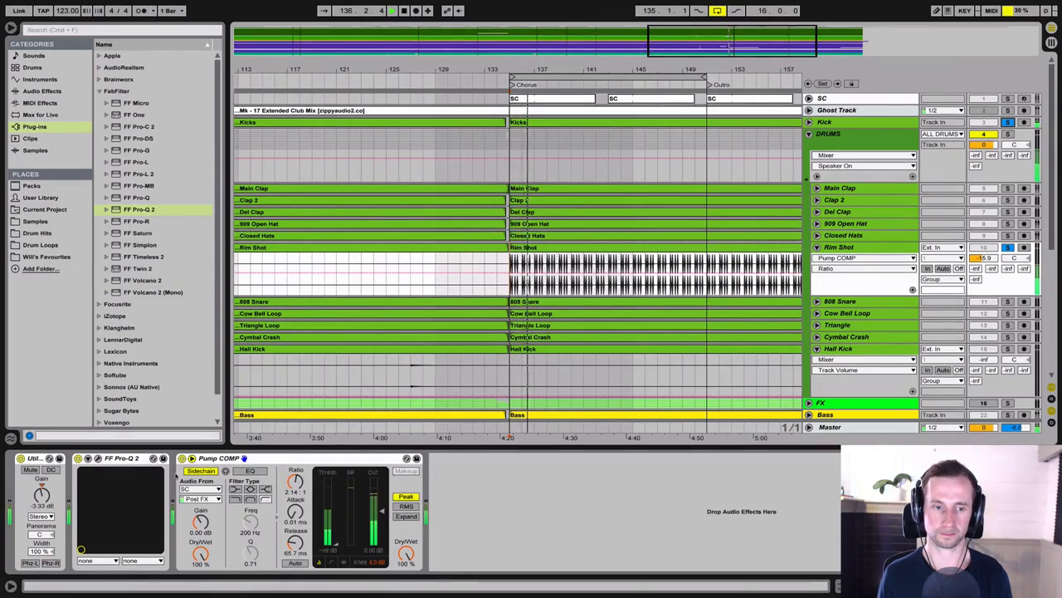
{"action": "left_click", "coordinate": [181, 458]}
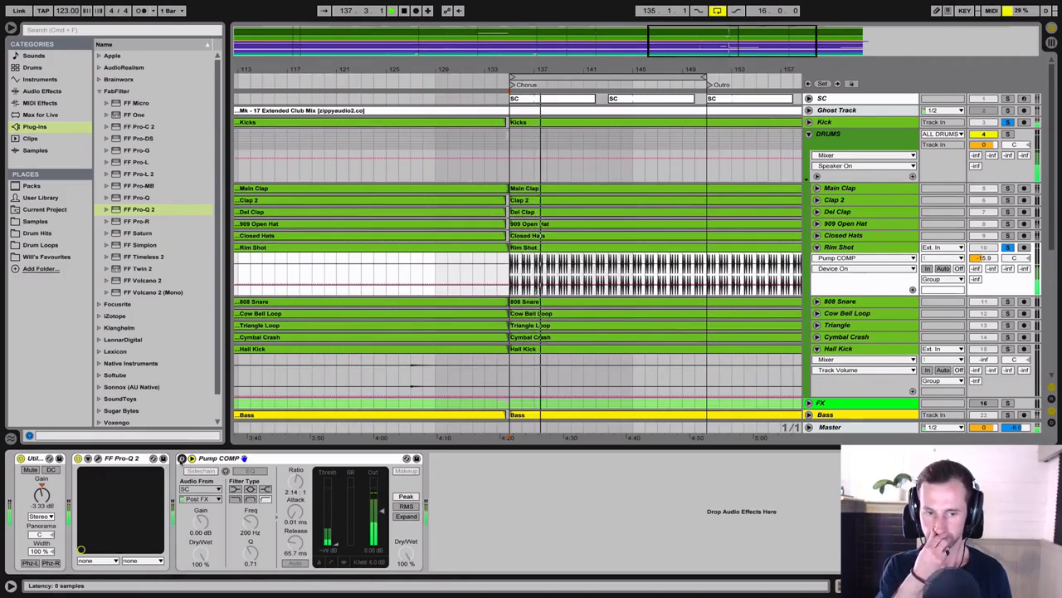
{"action": "left_click", "coordinate": [182, 458]}
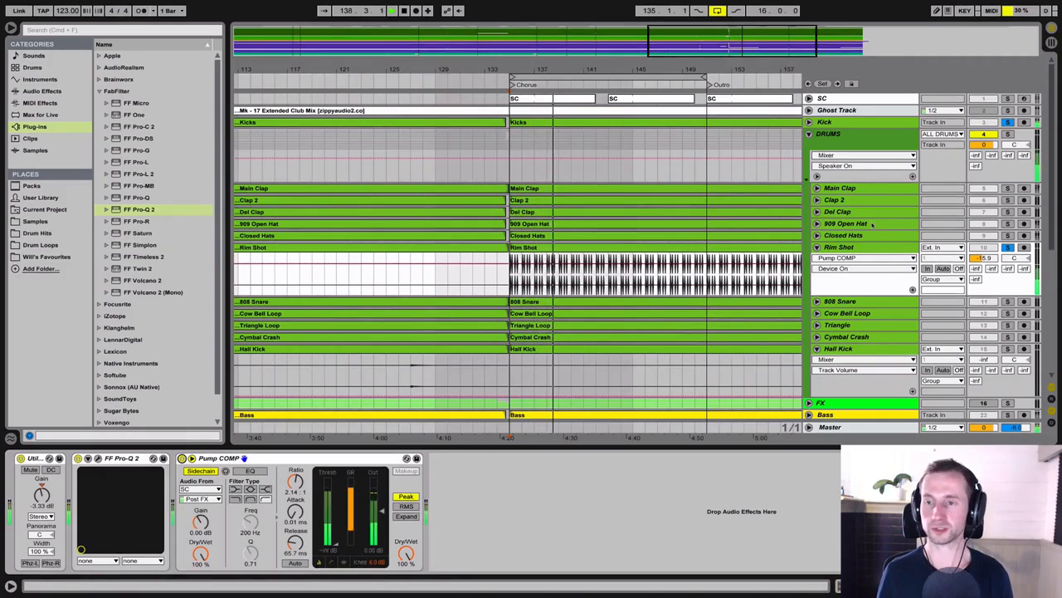
{"action": "key", "text": "space"}
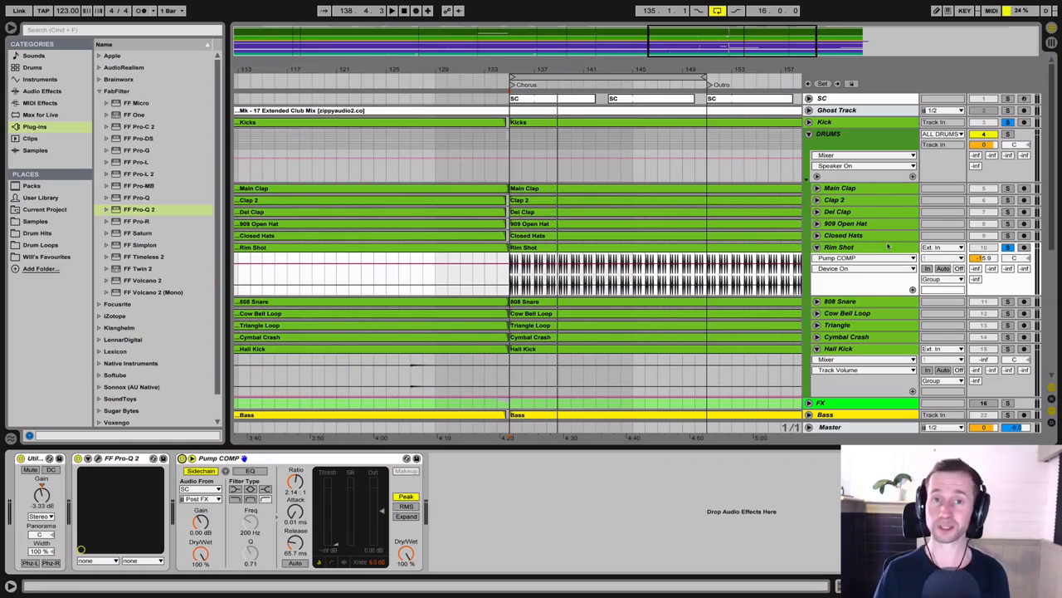
{"action": "key", "text": "space"}
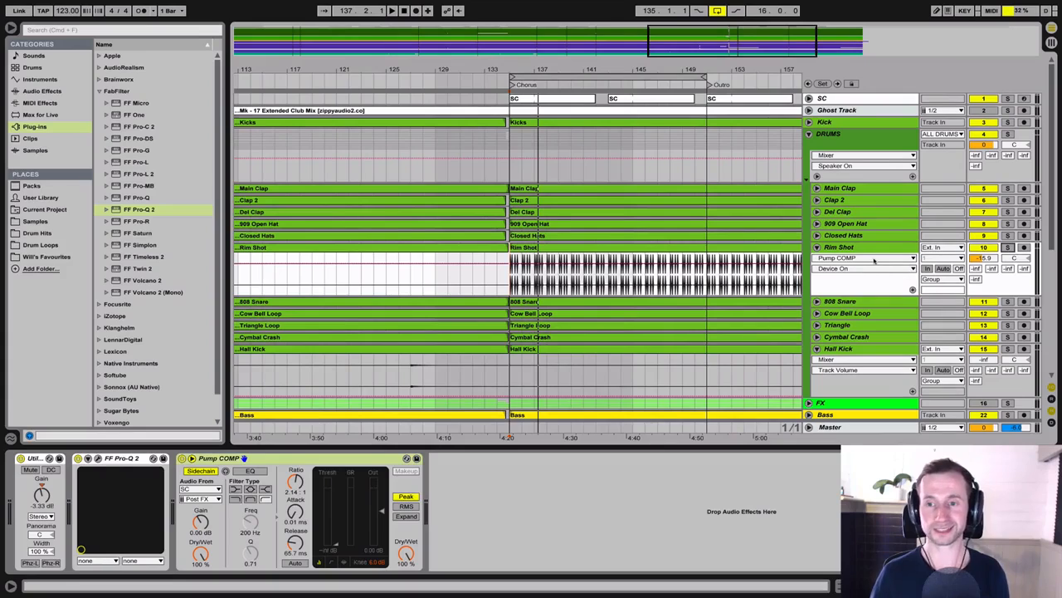
{"action": "key", "text": "space"}
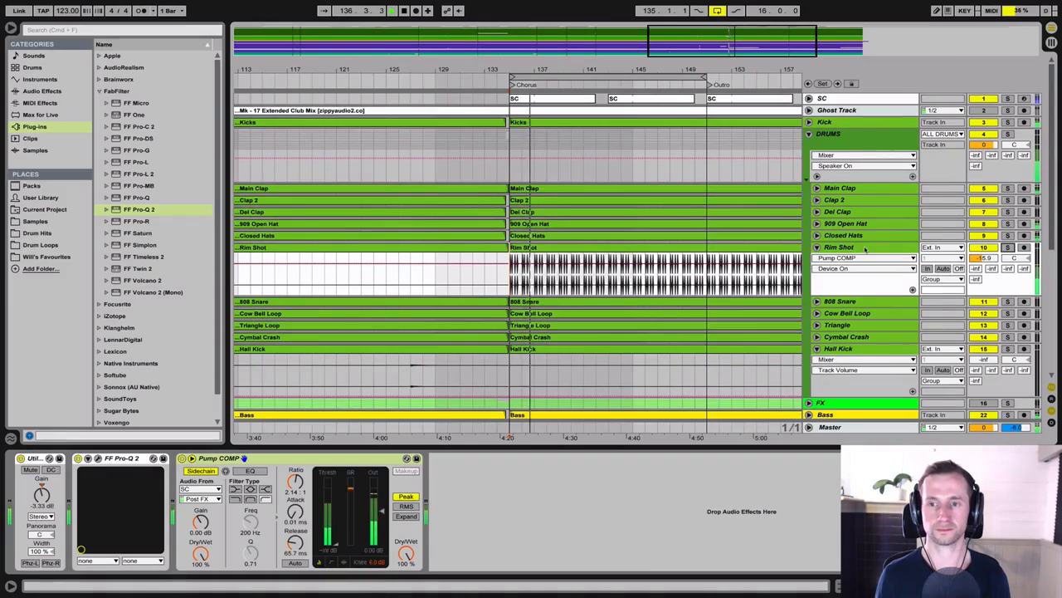
Step: Stop playback, show the return tracks in the mixer and open the C Rim DEL return's delay
{"action": "key", "text": "space"}
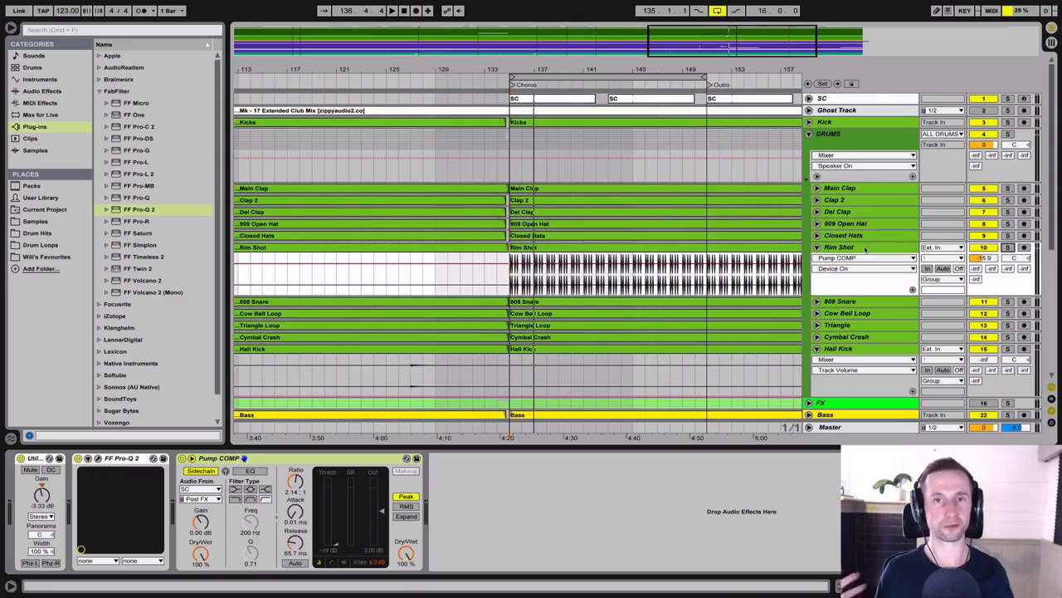
{"action": "key", "text": "Tab"}
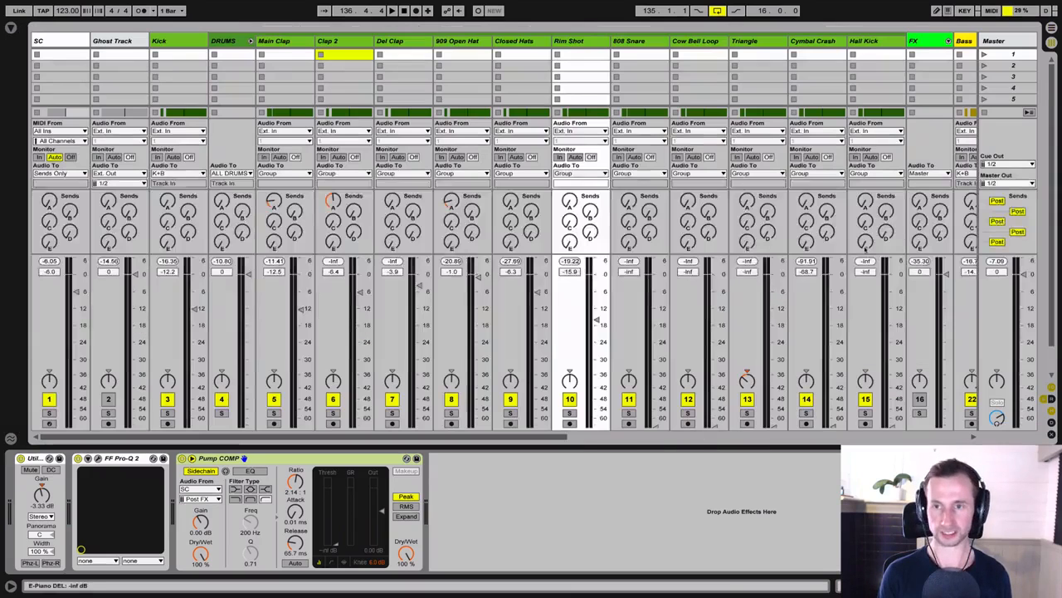
{"action": "left_click", "coordinate": [1049, 397]}
{"action": "left_click", "coordinate": [818, 41]}
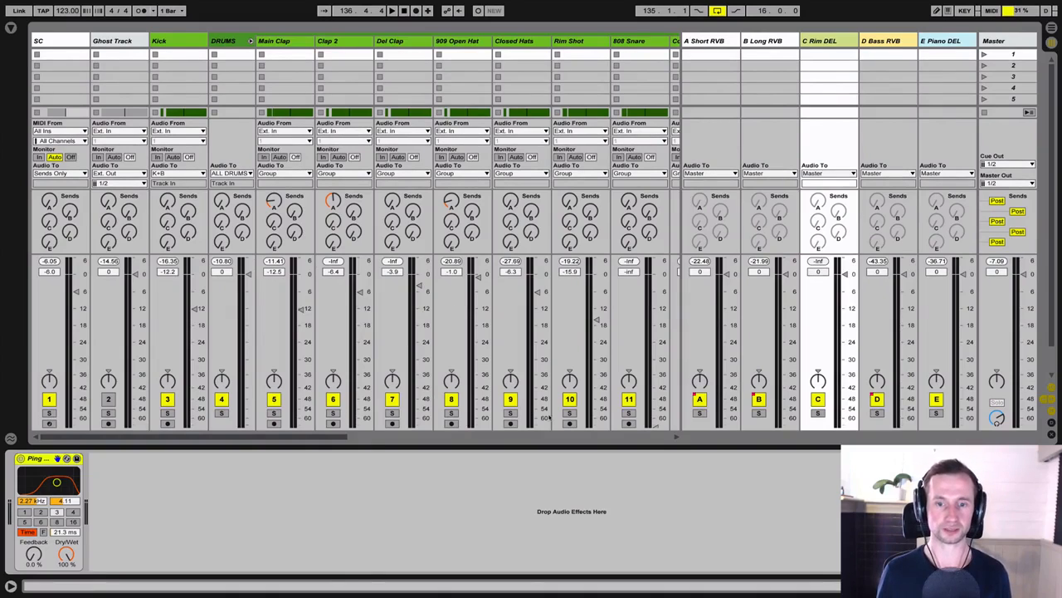
Step: Solo the Rim Shot and raise its send to C Rim DEL to -12.0 dB during playback
{"action": "left_click", "coordinate": [569, 412]}
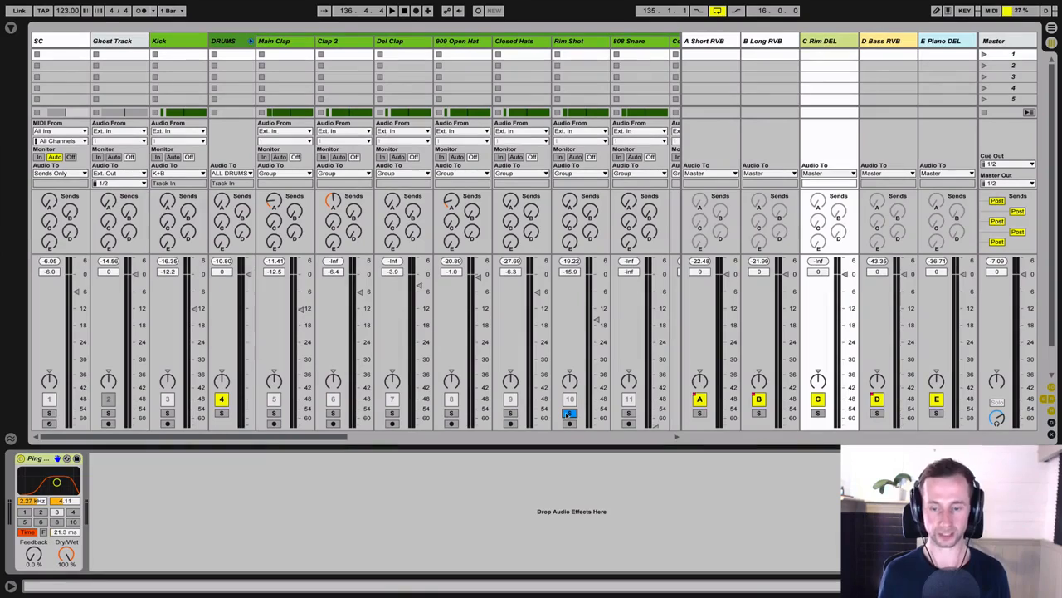
{"action": "key", "text": "space"}
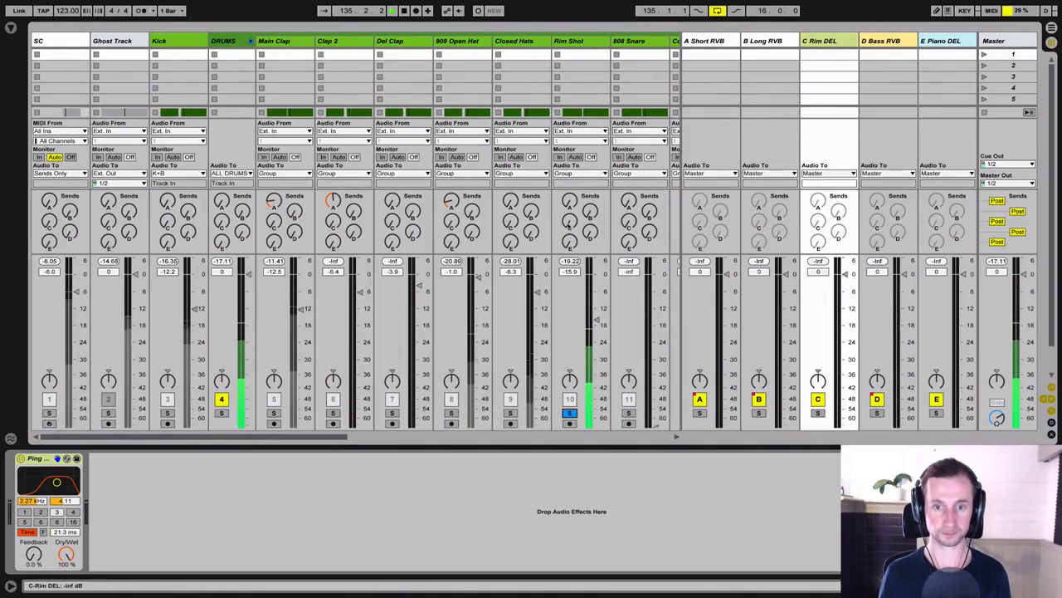
{"action": "left_click_drag", "start_coordinate": [569, 222], "coordinate": [570, 183]}
{"action": "key", "text": "space"}
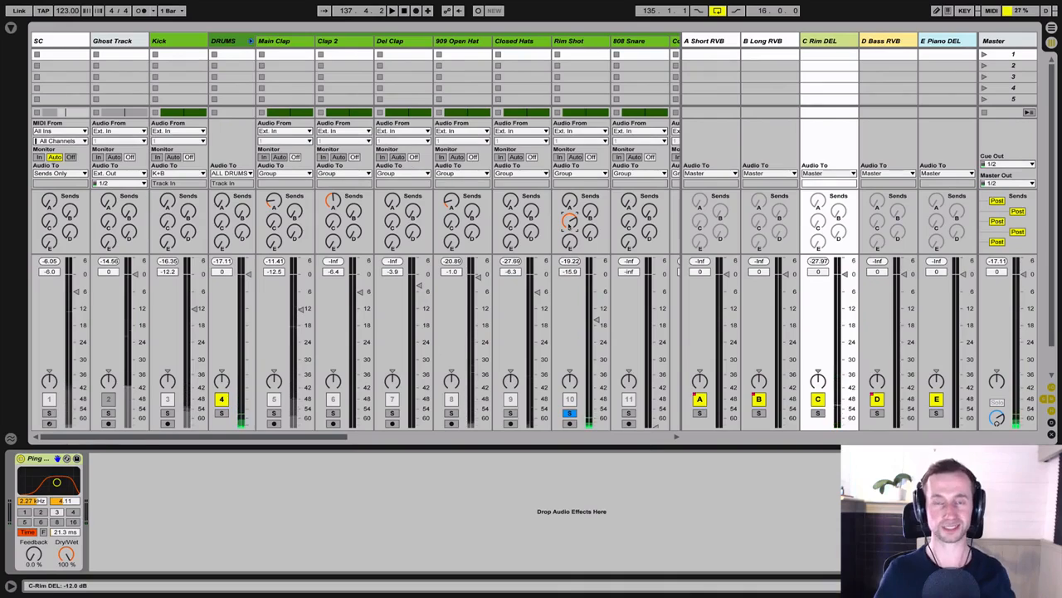
Step: Unsolo the Rim Shot and fine-tune its C Rim DEL send in the full mix, comparing it with the send turned off
{"action": "key", "text": "space"}
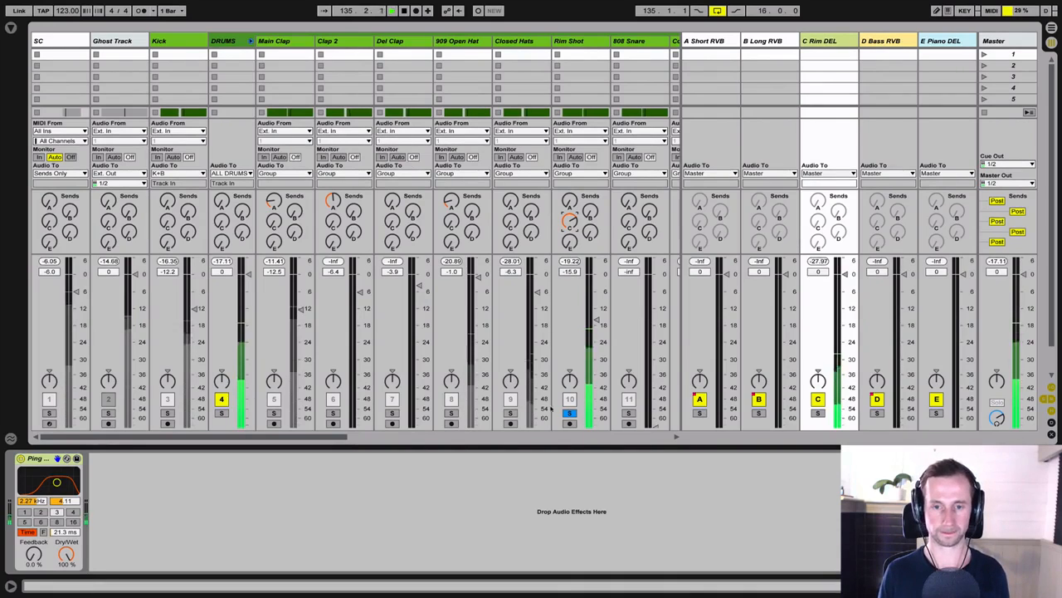
{"action": "left_click", "coordinate": [569, 413]}
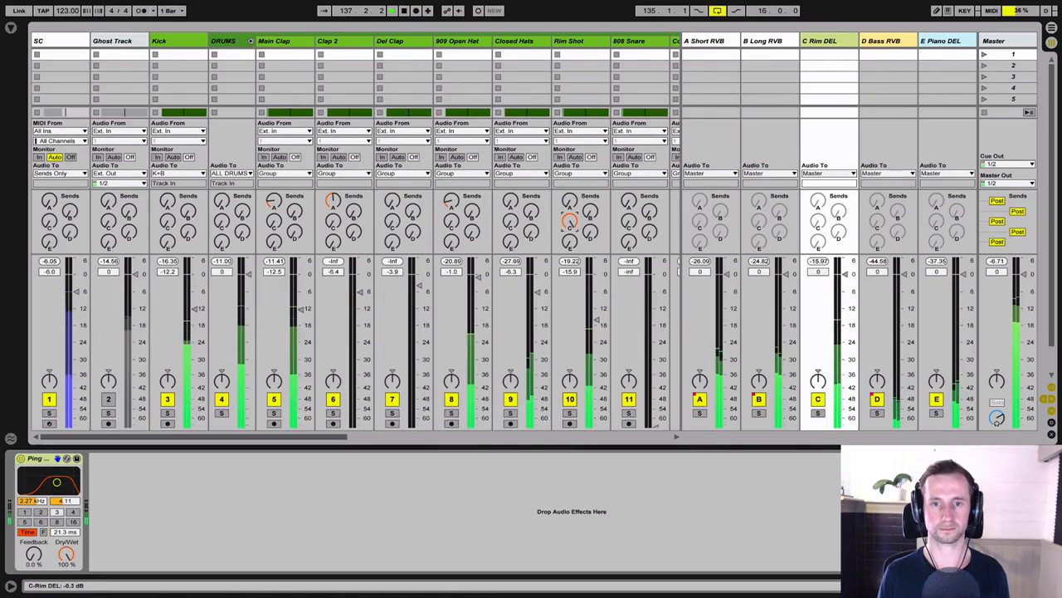
{"action": "left_click_drag", "start_coordinate": [570, 221], "coordinate": [570, 241]}
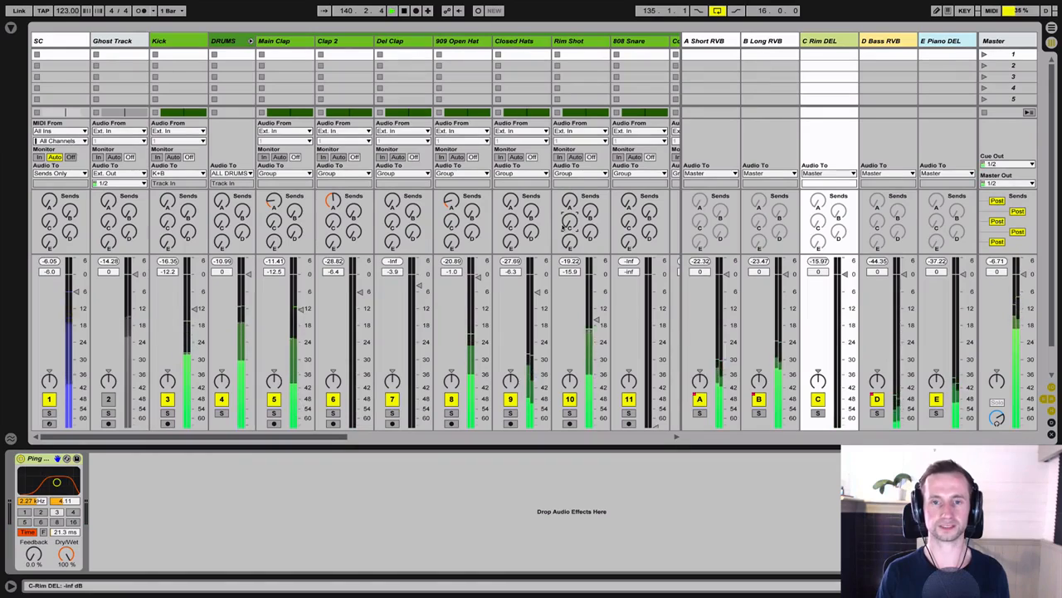
{"action": "key", "text": "ctrl+z"}
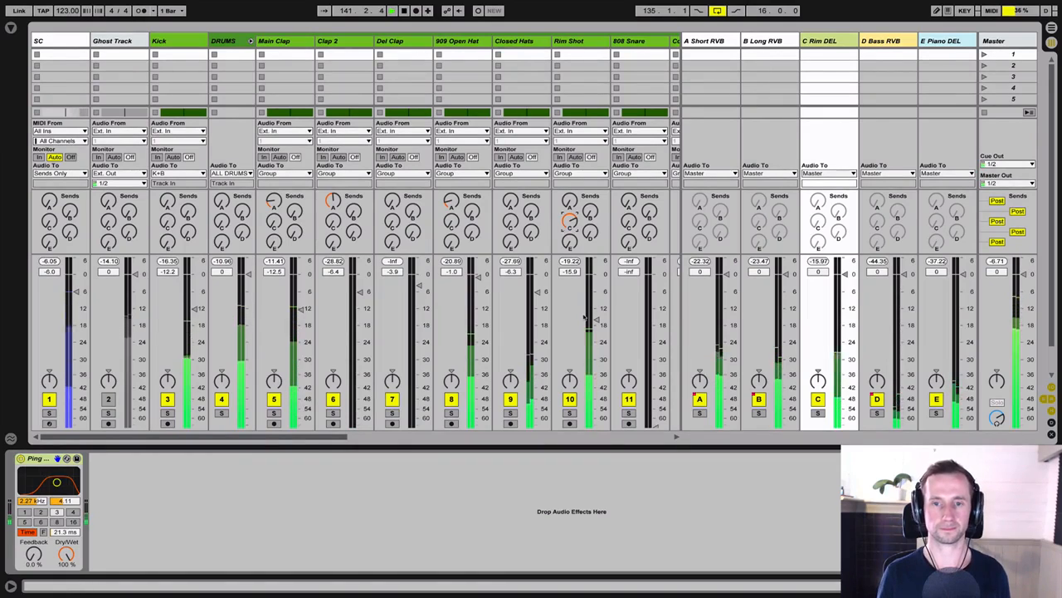
{"action": "left_click_drag", "start_coordinate": [570, 222], "coordinate": [570, 209]}
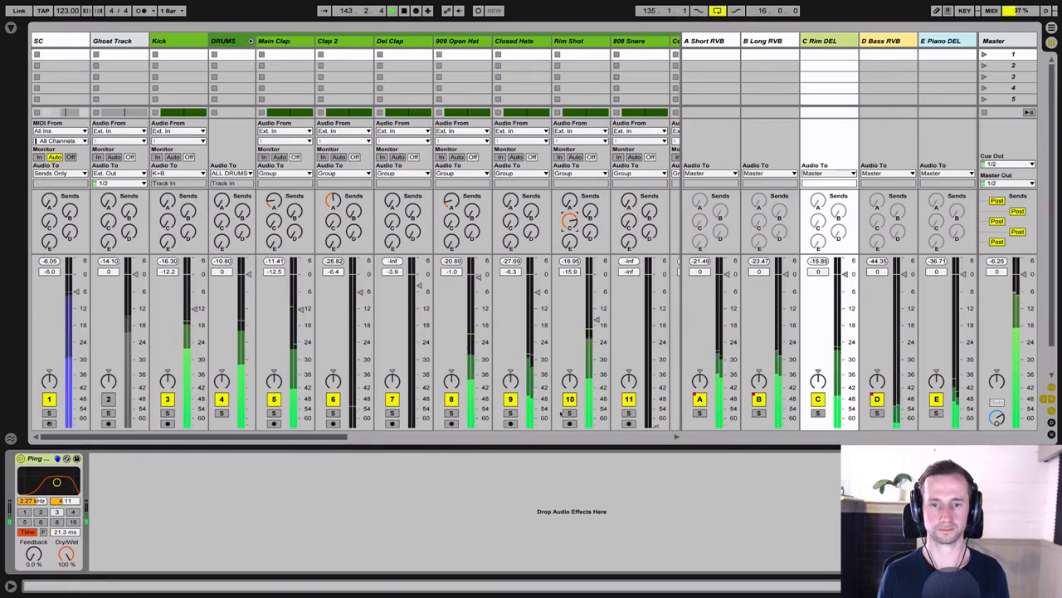
{"action": "key", "text": "space"}
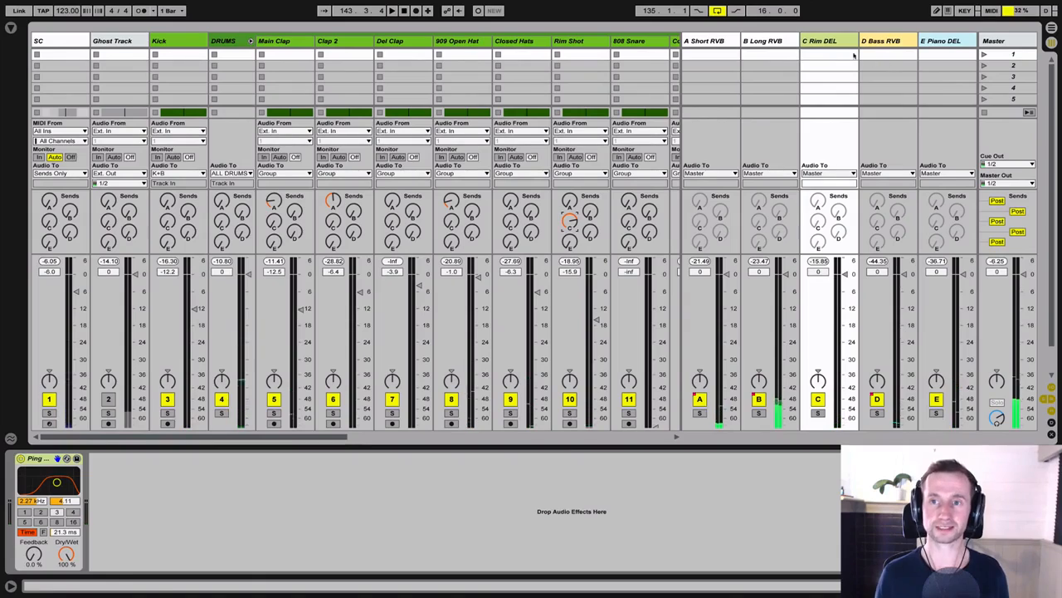
Step: Solo the Rim Shot and compare the C Rim DEL delay in tempo-synced mode with free Time mode
{"action": "left_click", "coordinate": [837, 41]}
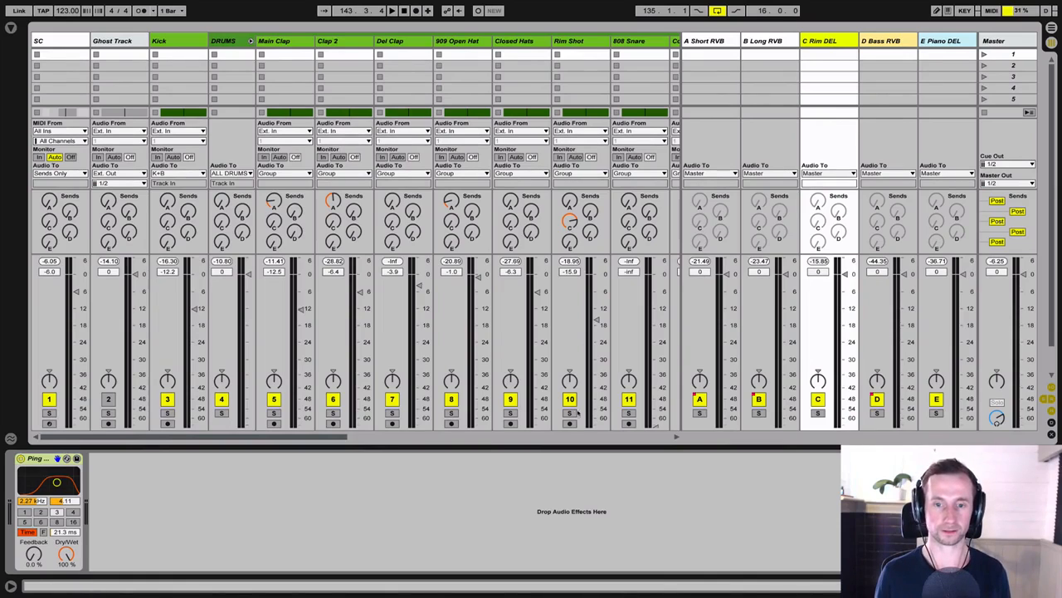
{"action": "left_click", "coordinate": [570, 412]}
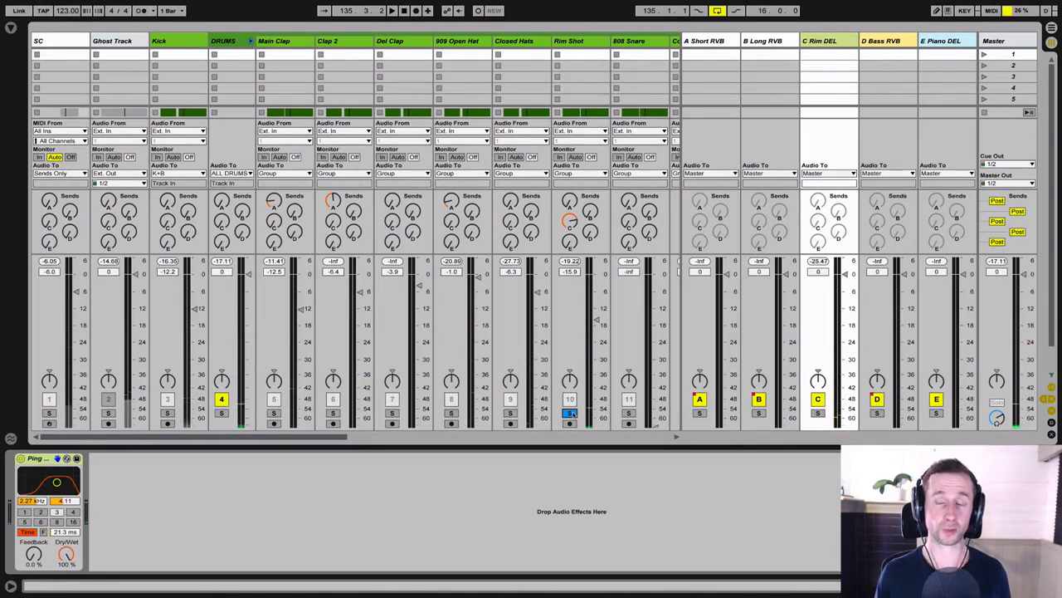
{"action": "left_click", "coordinate": [842, 47]}
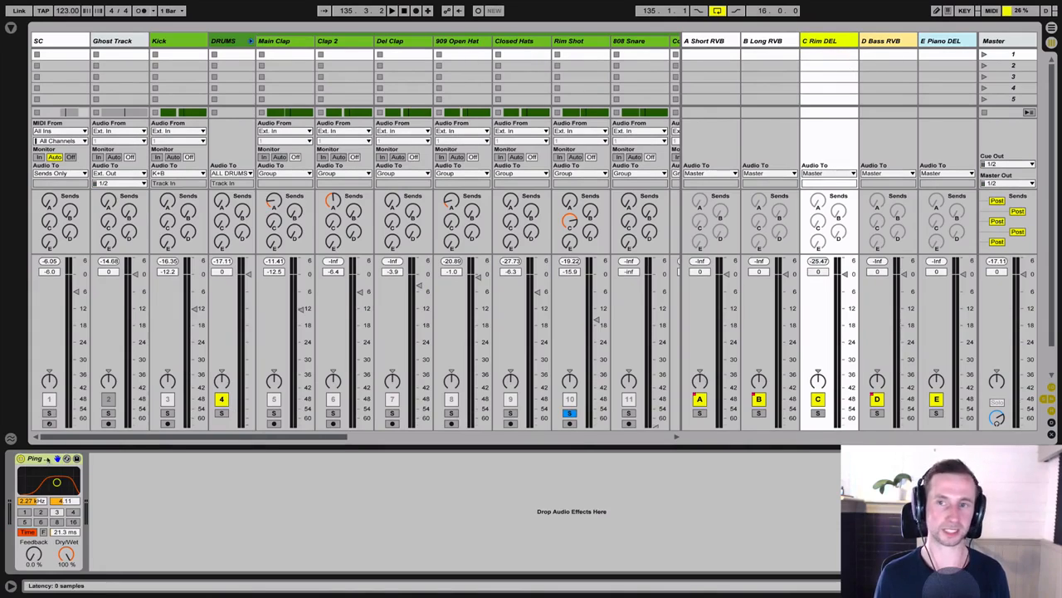
{"action": "left_click", "coordinate": [47, 458]}
{"action": "left_click", "coordinate": [66, 555]}
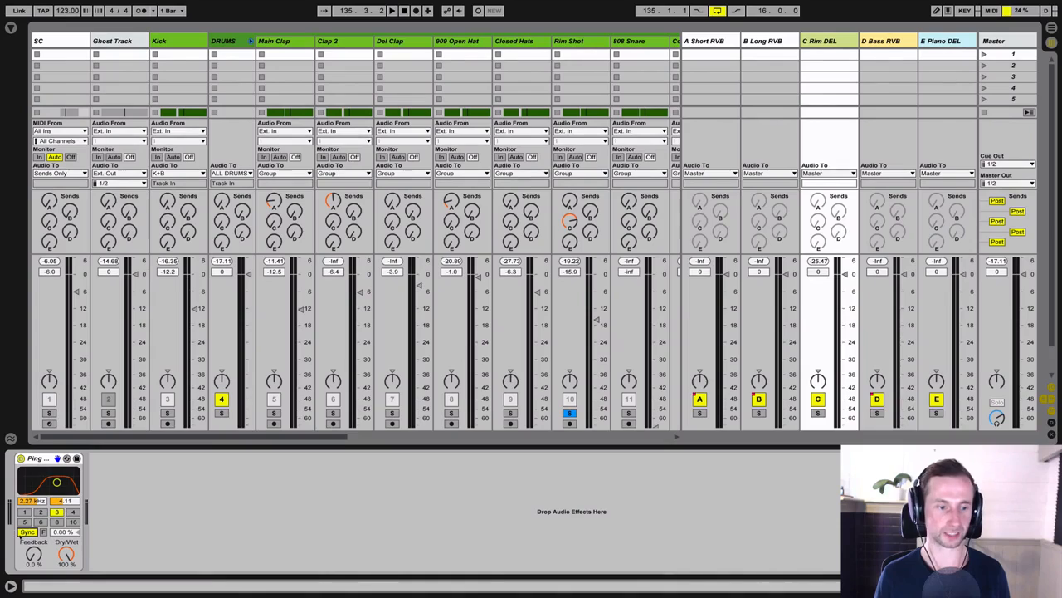
{"action": "key", "text": "space"}
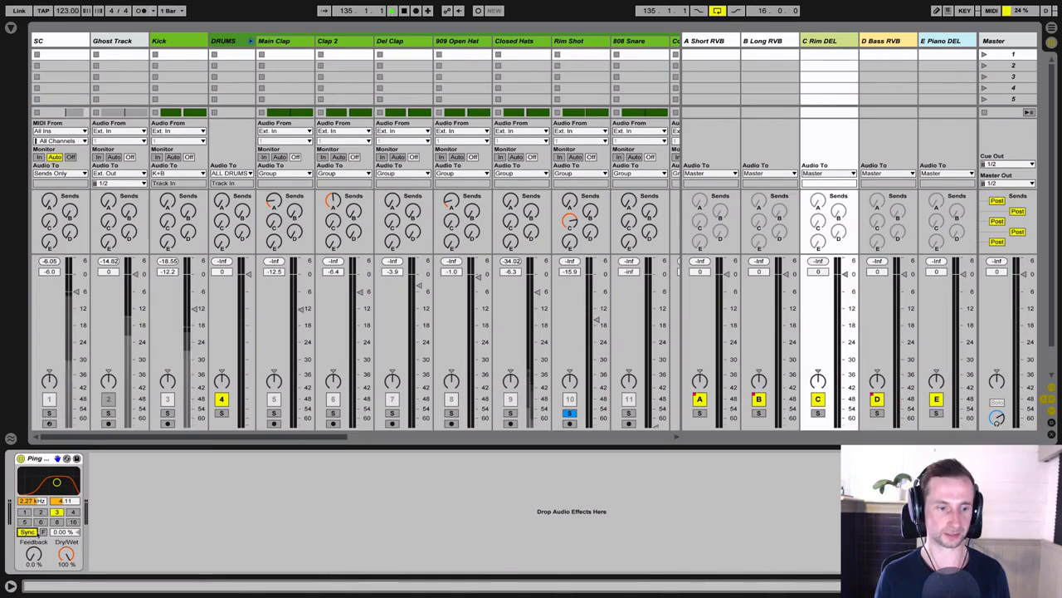
{"action": "left_click", "coordinate": [34, 531]}
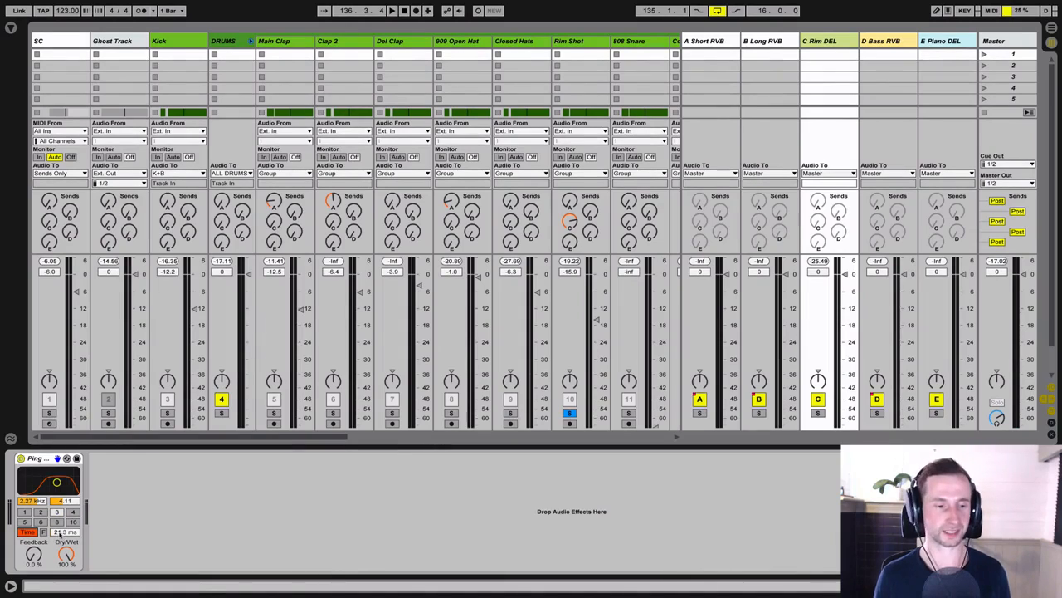
Step: Play the soloed Rim Shot with its C Rim DEL send turned fully down, and raise the send again
{"action": "key", "text": "space"}
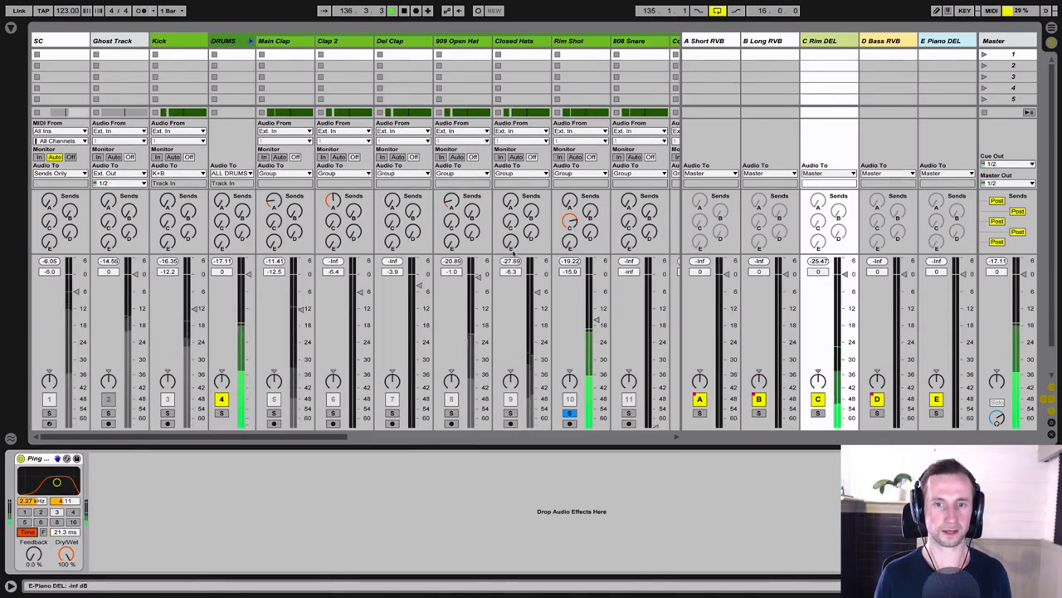
{"action": "left_click_drag", "start_coordinate": [566, 221], "coordinate": [566, 307]}
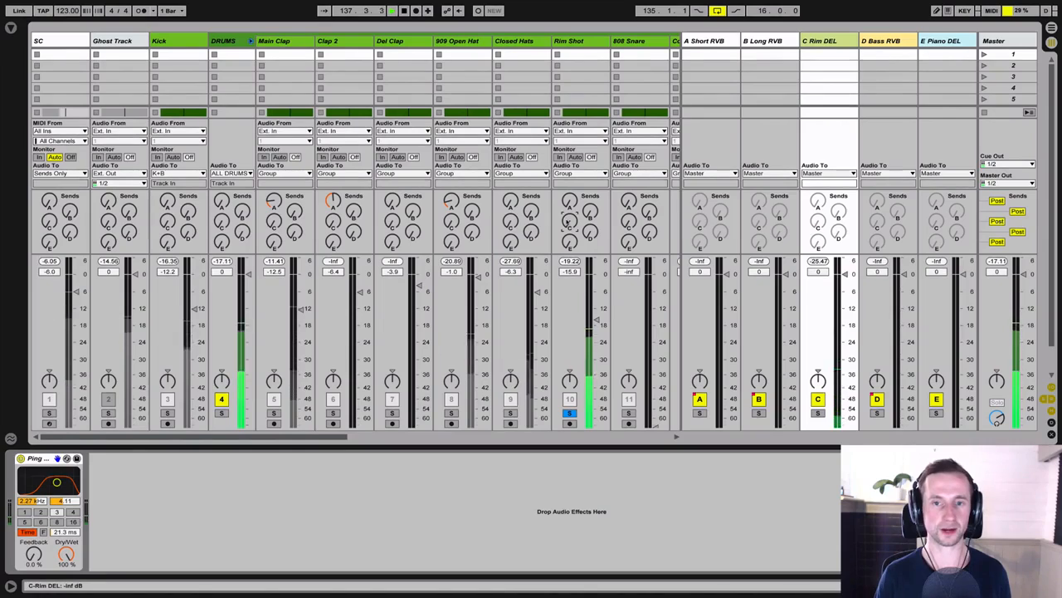
{"action": "left_click_drag", "start_coordinate": [569, 221], "coordinate": [569, 157]}
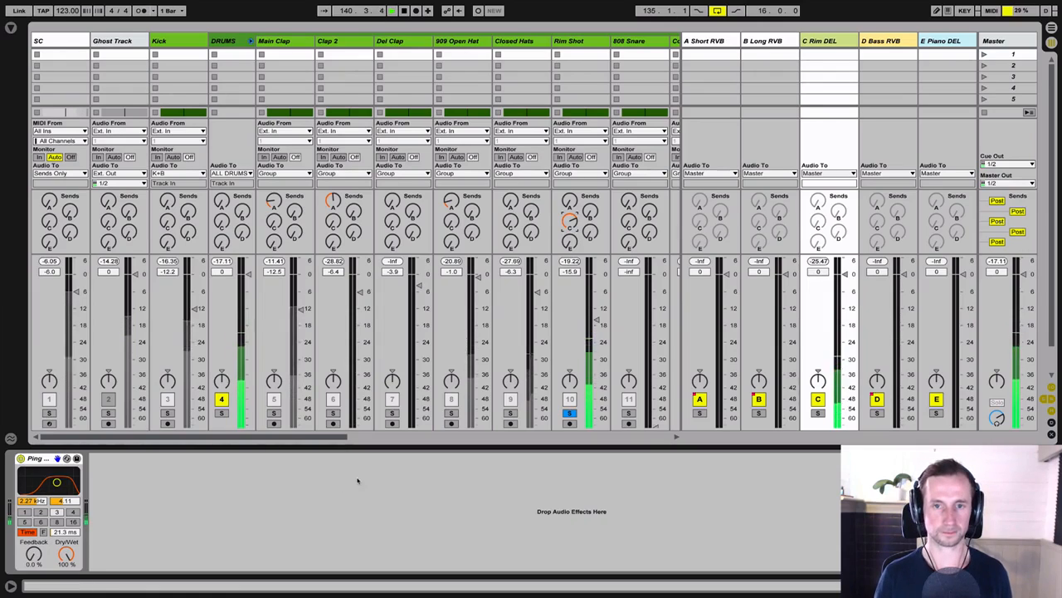
Step: Try a 1.00 ms delay time on C Rim DEL and raise it to 21.0 ms while the soloed Rim Shot plays
{"action": "key", "text": "space"}
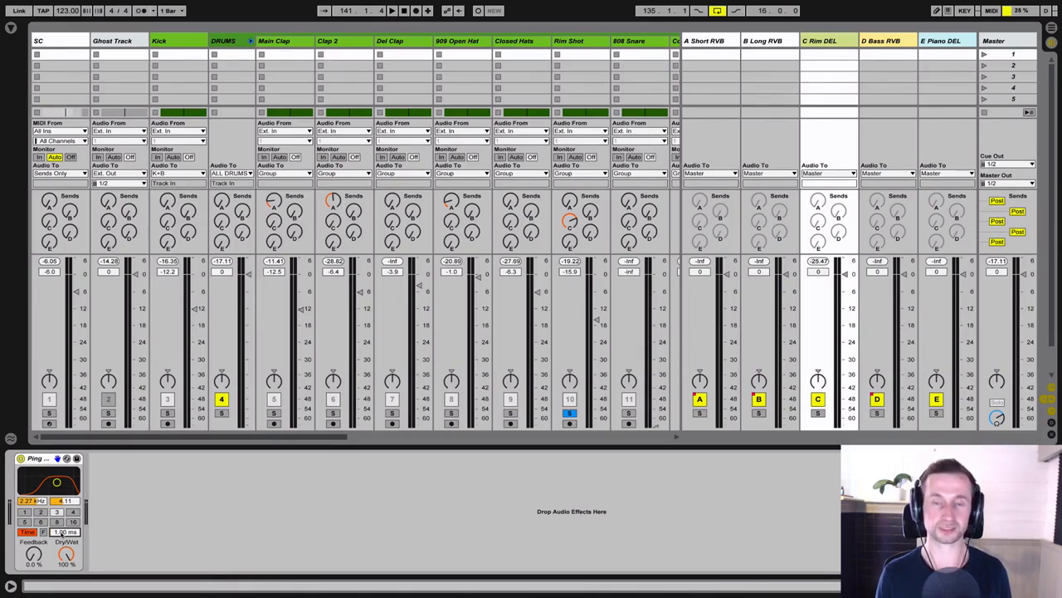
{"action": "key", "text": "space"}
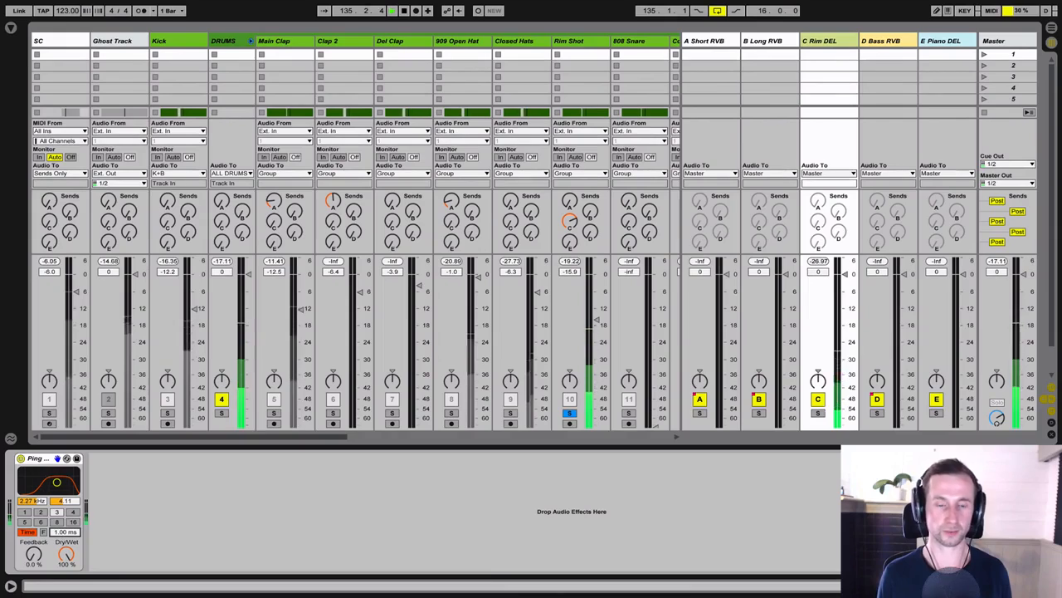
{"action": "left_click_drag", "start_coordinate": [64, 532], "coordinate": [64, 498]}
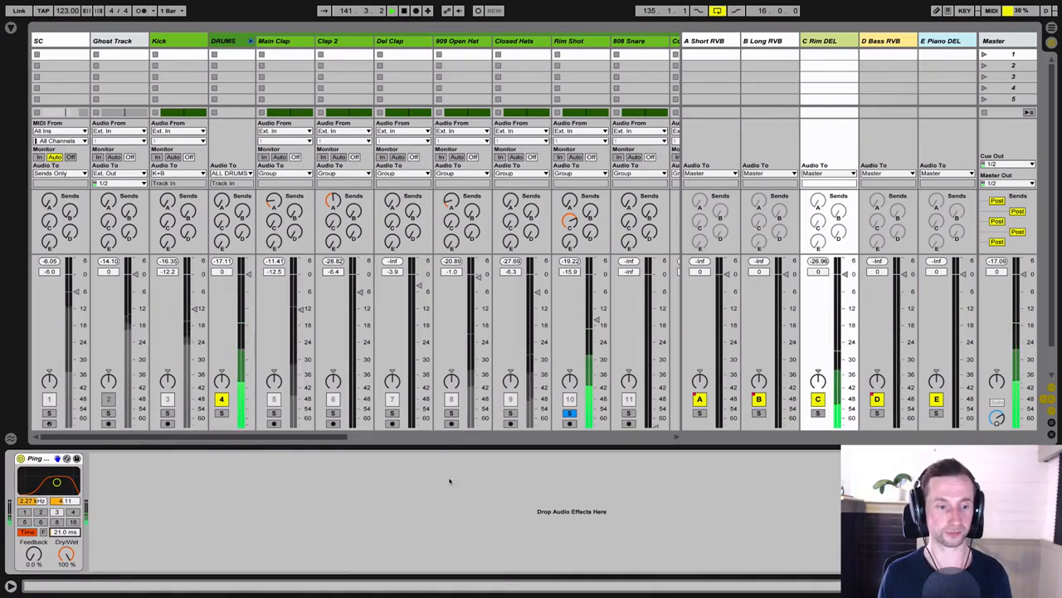
{"action": "key", "text": "space"}
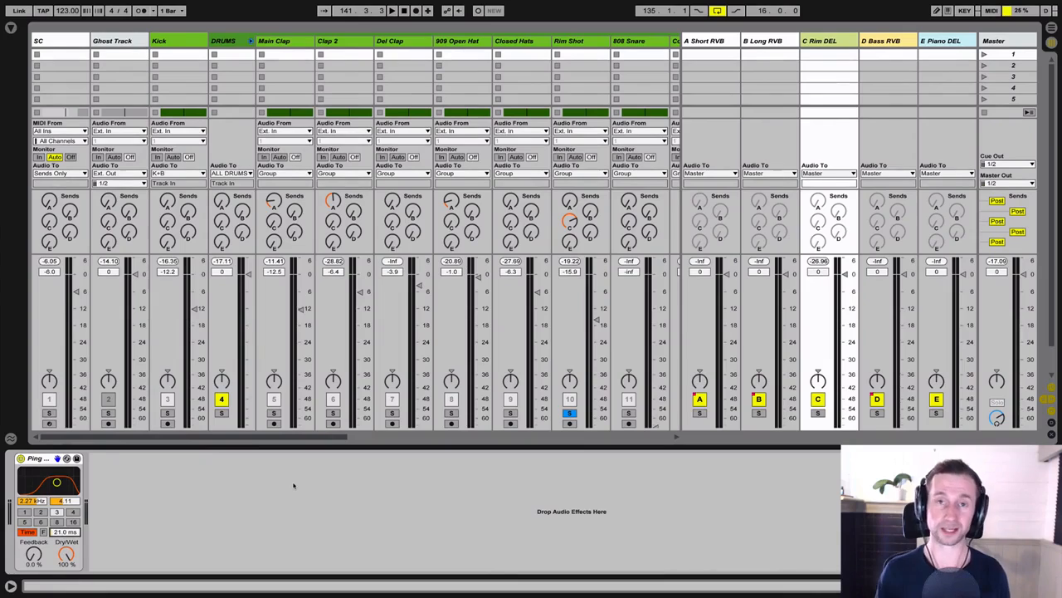
Step: Unsolo the Rim Shot and play it with its delay in the full mix
{"action": "scroll", "coordinate": [473, 415], "scroll_direction": "right", "scroll_amount": 3}
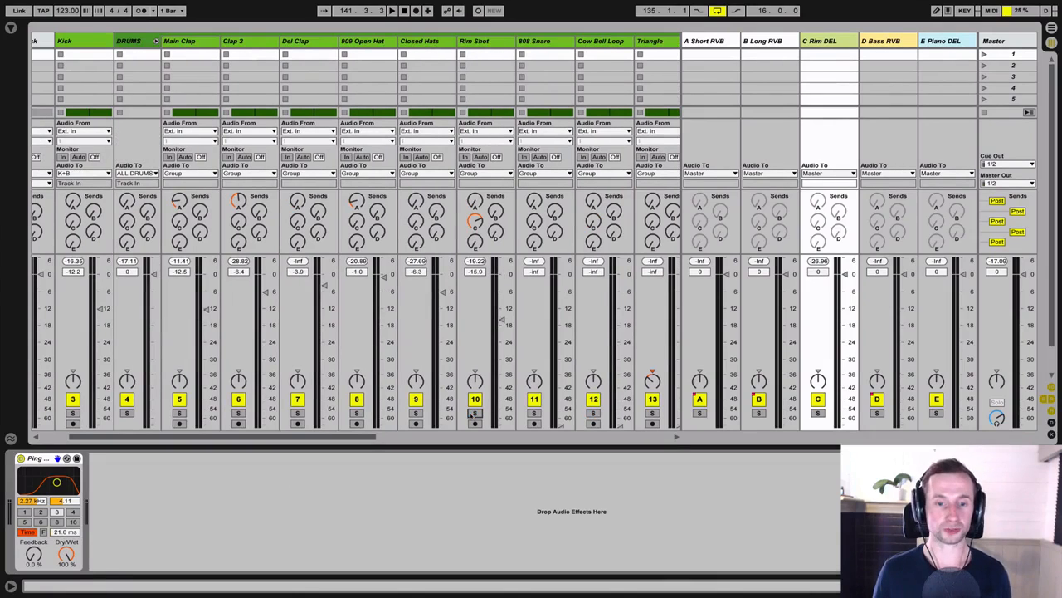
{"action": "scroll", "coordinate": [367, 440], "scroll_direction": "right", "scroll_amount": 4}
{"action": "key", "text": "space"}
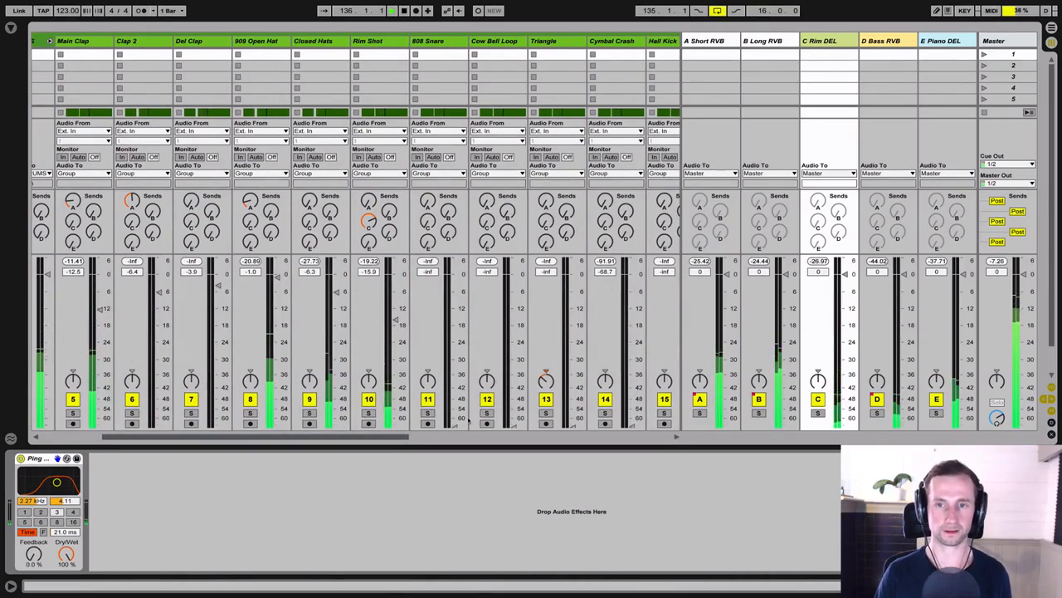
Step: Play the chorus with Kick and DRUMS soloed, set the Rim Shot's volume to -15.6 dB and slightly lower its C Rim DEL send
{"action": "key", "text": "Tab"}
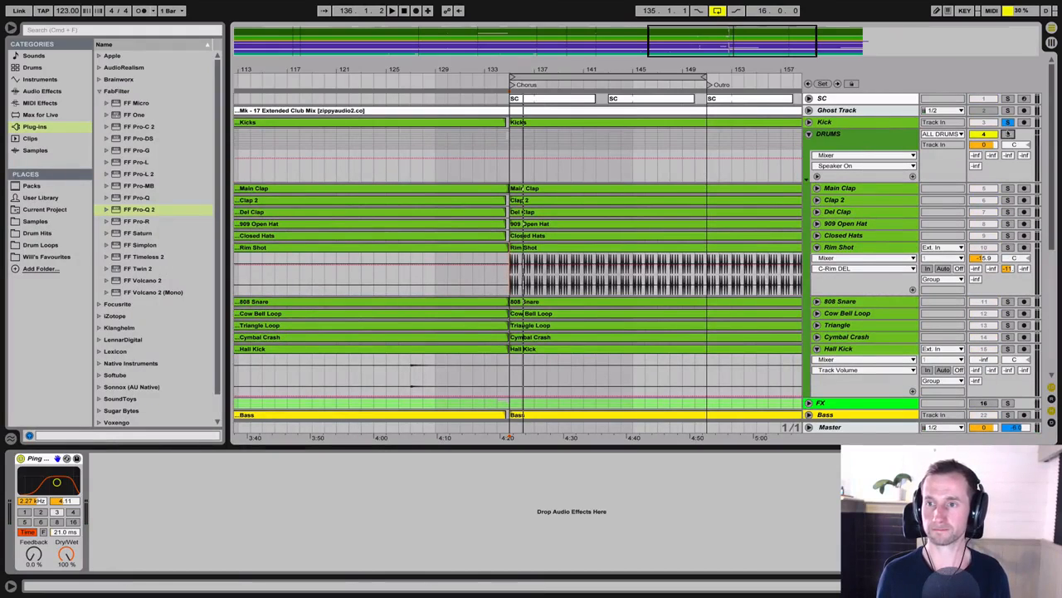
{"action": "key", "text": "space"}
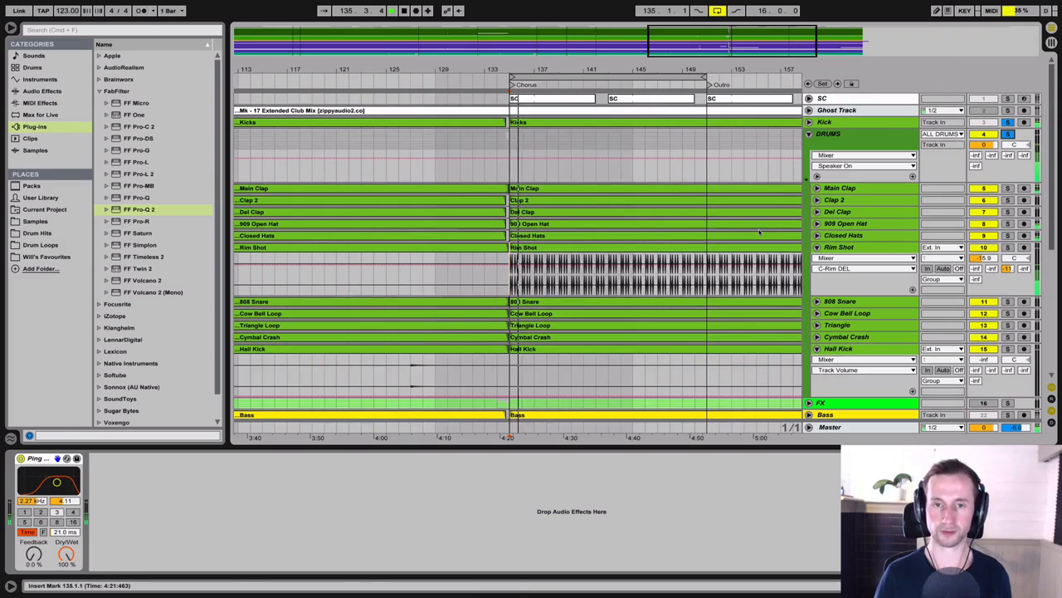
{"action": "key", "text": "Tab"}
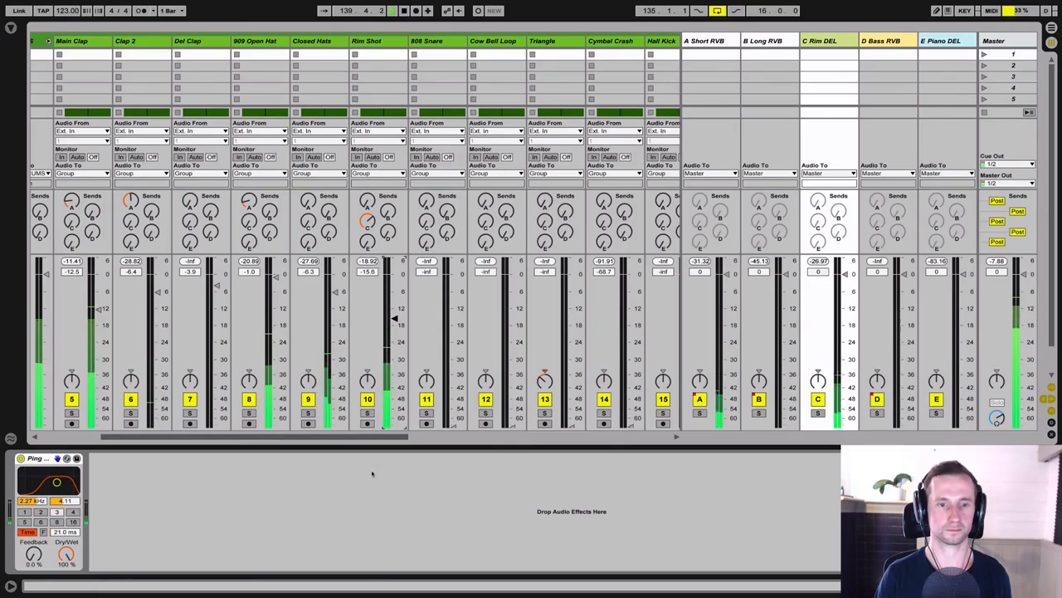
Step: Solo the Cow Bell Loop and try raising its volume to about -14.2 dB
{"action": "left_click_drag", "start_coordinate": [377, 440], "coordinate": [404, 437]}
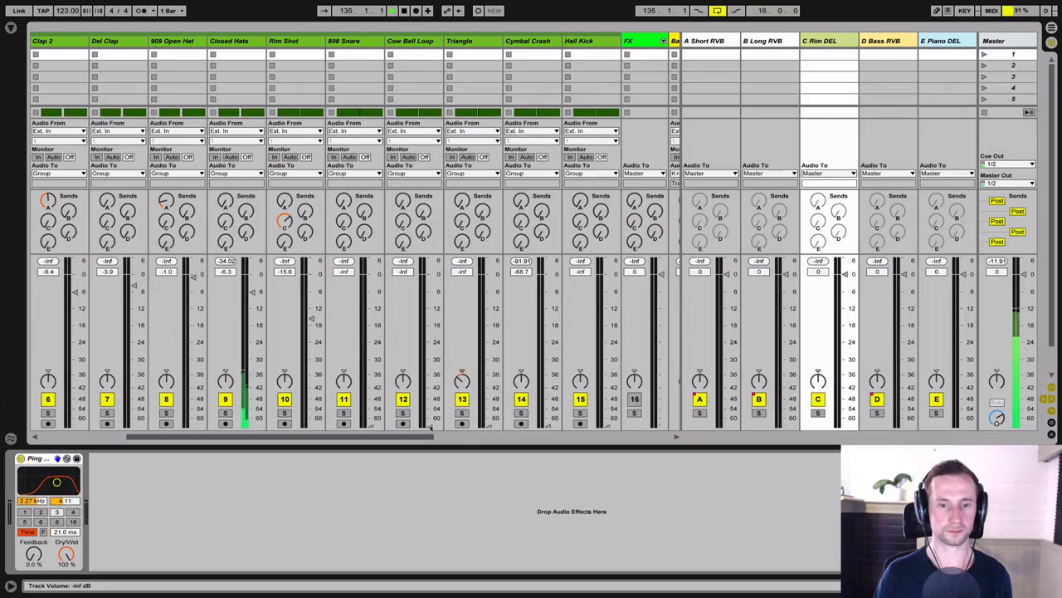
{"action": "left_click_drag", "start_coordinate": [431, 423], "coordinate": [431, 314]}
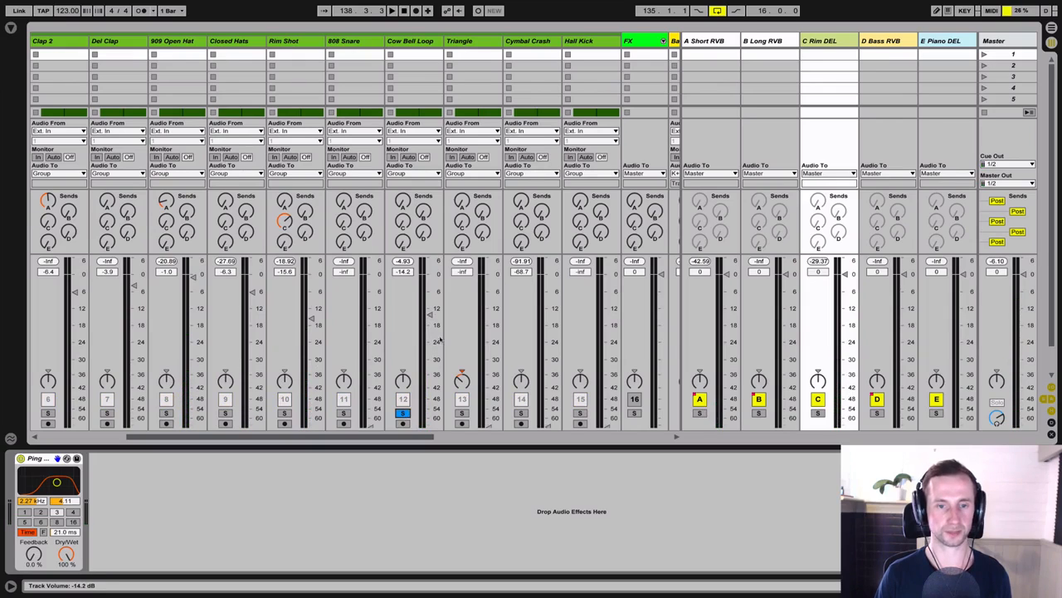
{"action": "key", "text": "space"}
{"action": "left_click_drag", "start_coordinate": [431, 316], "coordinate": [430, 310]}
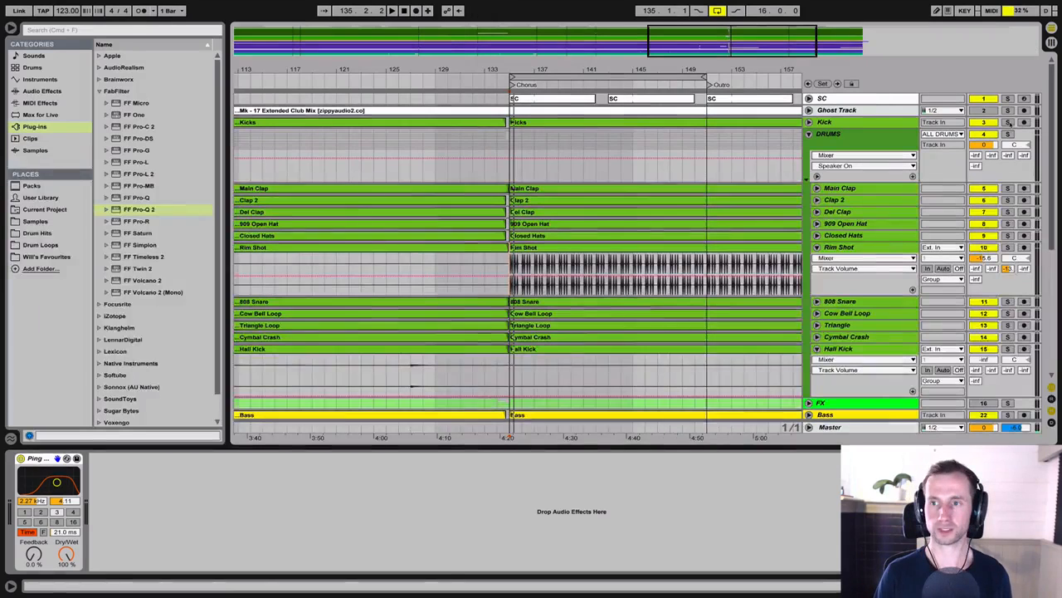
Step: Play the chorus drums and try the Cow Bell Loop's volume at -17.0 dB
{"action": "key", "text": "Tab"}
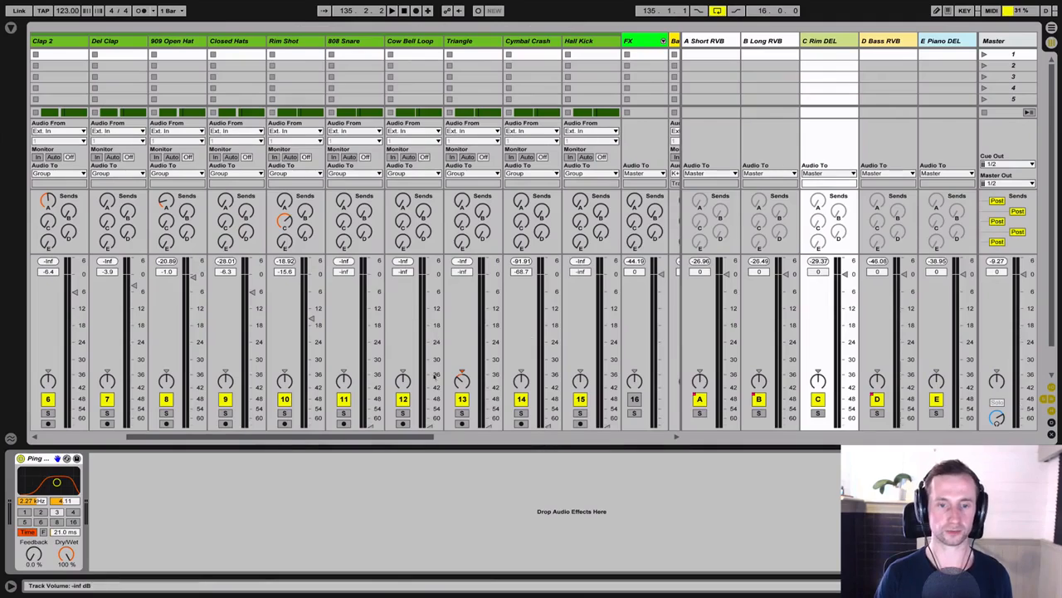
{"action": "key", "text": "space"}
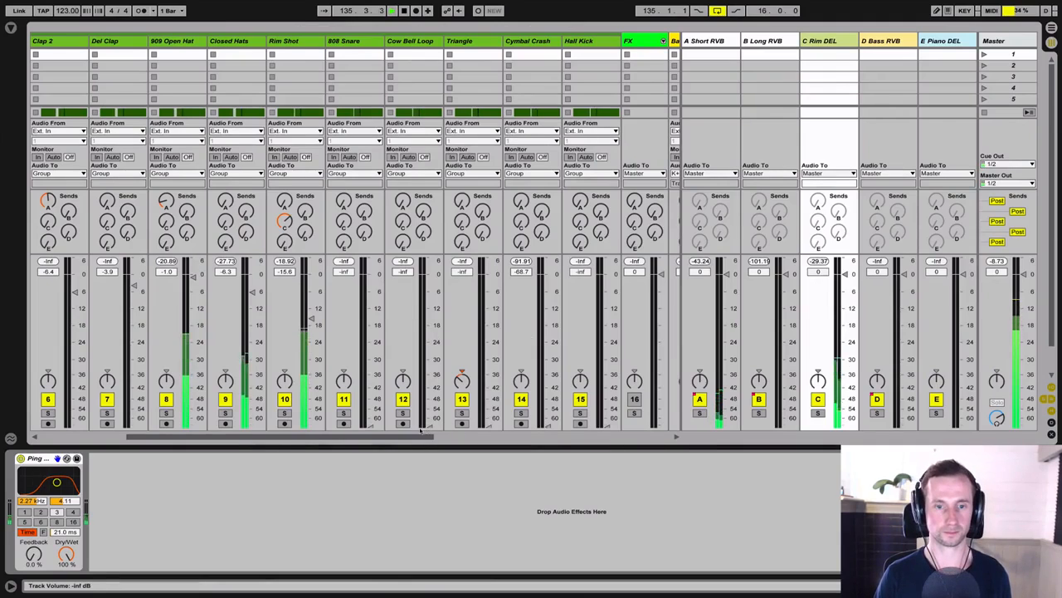
{"action": "left_click_drag", "start_coordinate": [431, 424], "coordinate": [431, 375]}
{"action": "left_click_drag", "start_coordinate": [429, 332], "coordinate": [430, 322]}
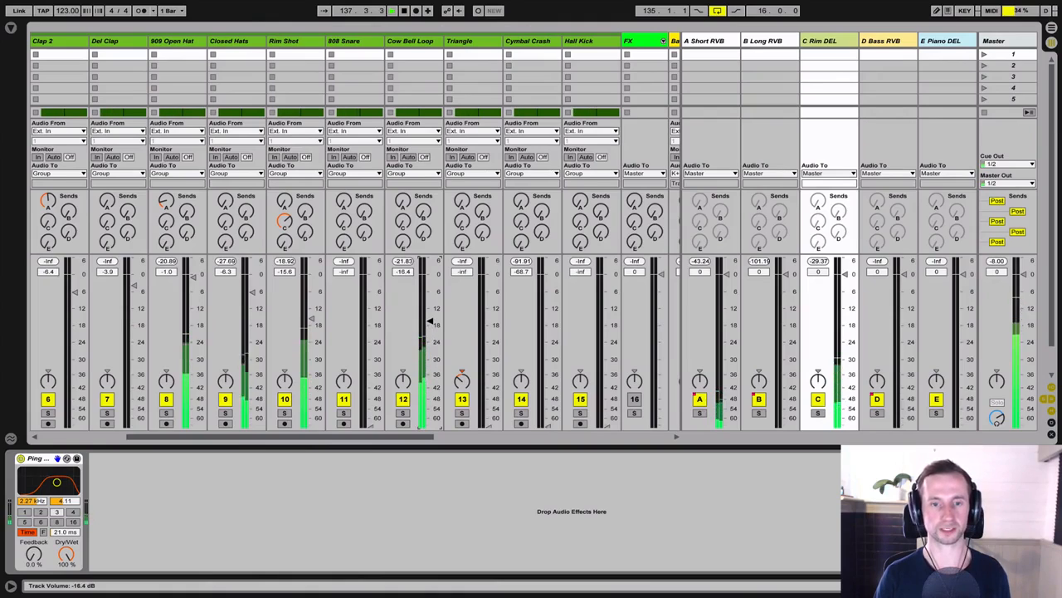
{"action": "mouse_move", "coordinate": [430, 321]}
{"action": "left_mouse_down"}
{"action": "mouse_move", "coordinate": [429, 423]}
{"action": "mouse_move", "coordinate": [428, 324]}
{"action": "left_mouse_up"}
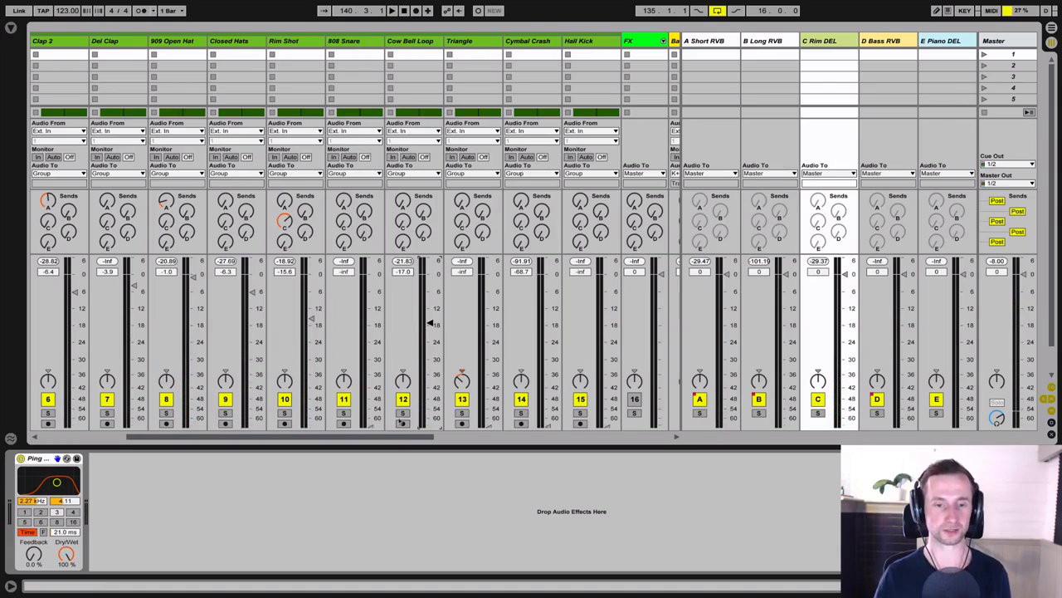
Step: Copy the Pump COMP sidechain compressor from the Rim Shot to the Cow Bell Loop
{"action": "left_click", "coordinate": [406, 40]}
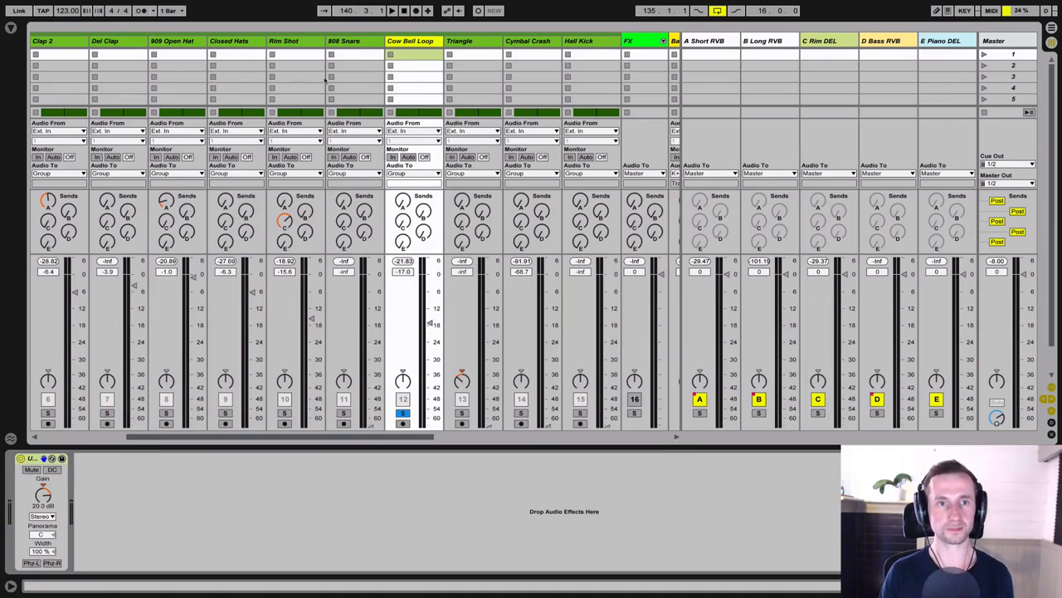
{"action": "left_click", "coordinate": [300, 40]}
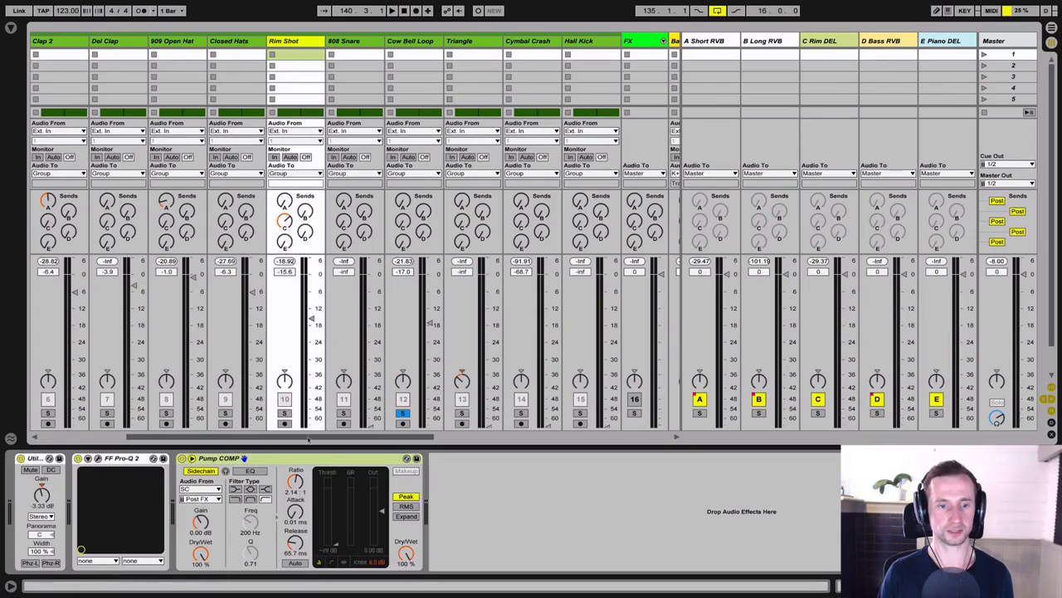
{"action": "left_click", "coordinate": [417, 40]}
{"action": "left_click", "coordinate": [344, 475]}
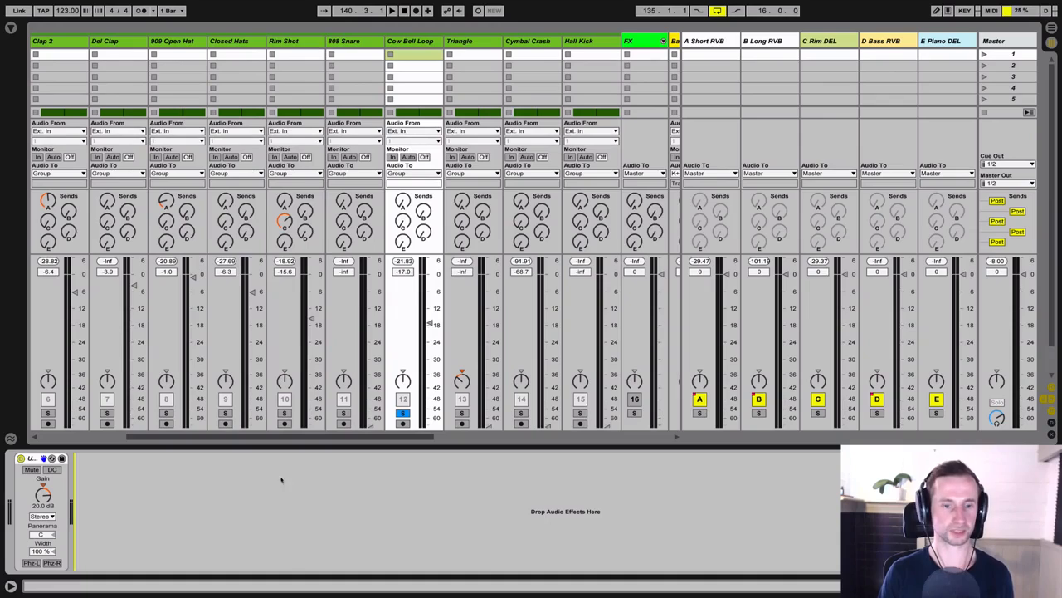
{"action": "key", "text": "ctrl+v"}
Step: Play the soloed Cow Bell Loop with the Main Clap, with the loop at -4.0 dB, comparing Pump COMP off and on
{"action": "key", "text": "space"}
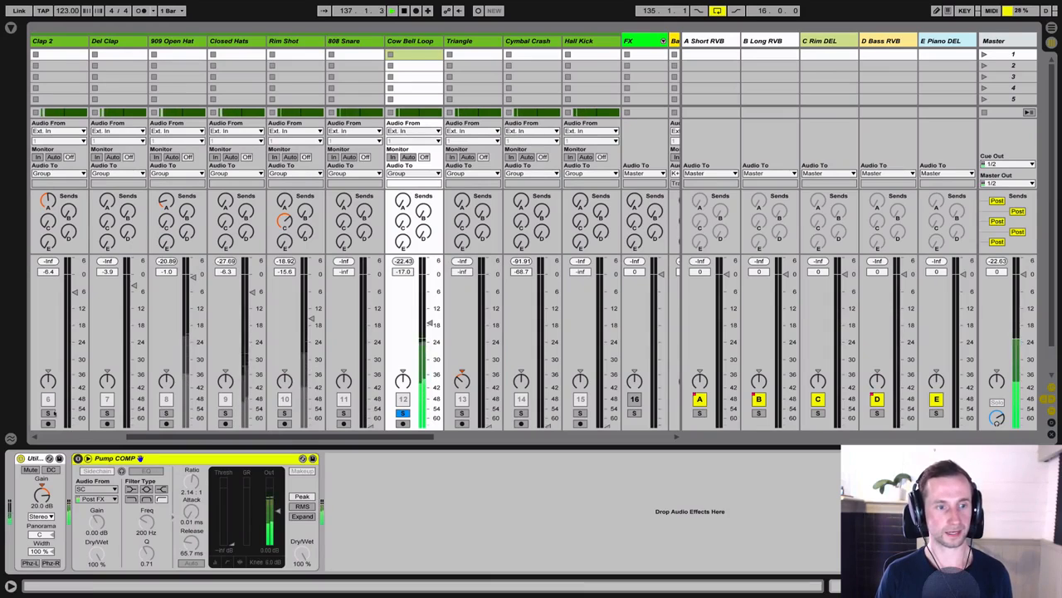
{"action": "left_click_drag", "start_coordinate": [184, 438], "coordinate": [137, 438]}
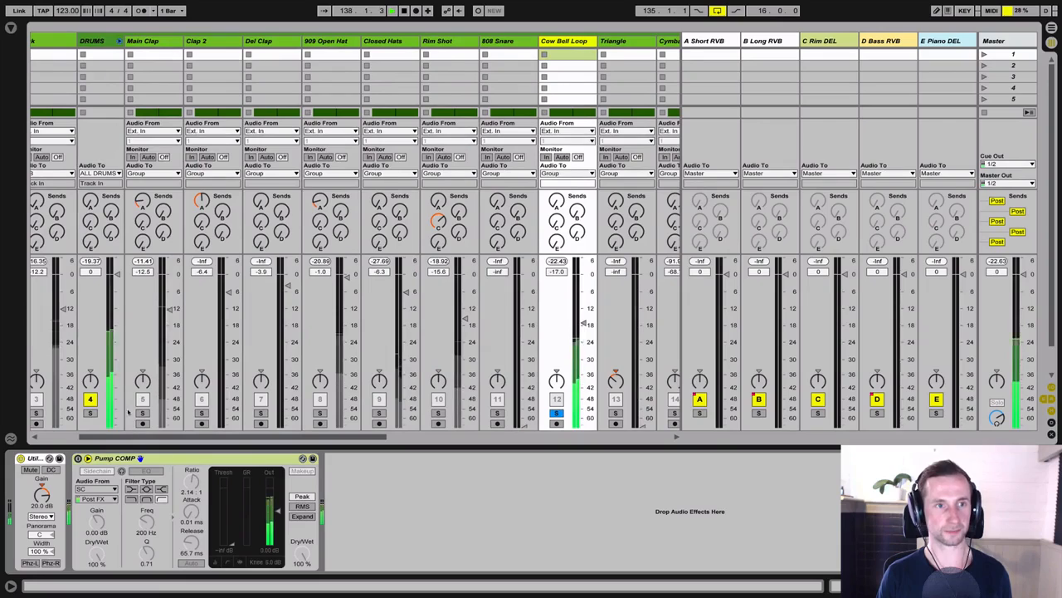
{"action": "left_click", "coordinate": [141, 412]}
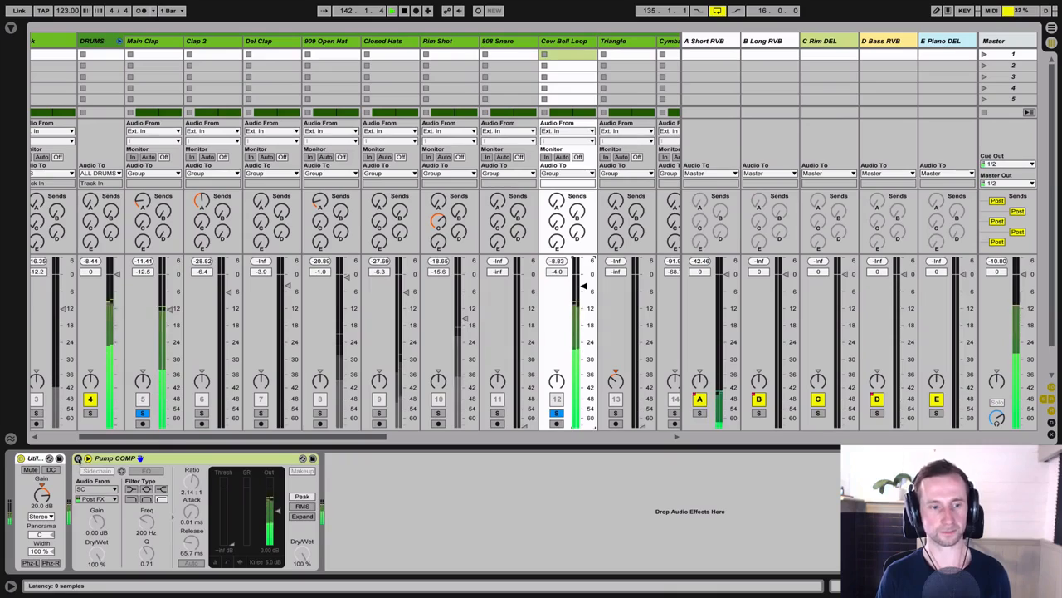
{"action": "left_click", "coordinate": [78, 459]}
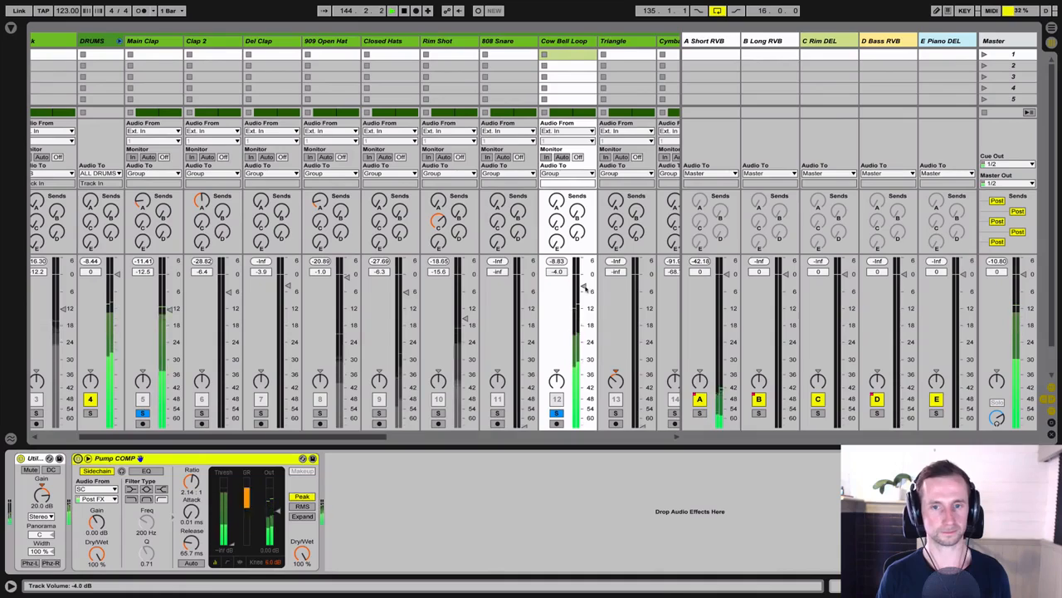
{"action": "left_click_drag", "start_coordinate": [583, 286], "coordinate": [584, 288]}
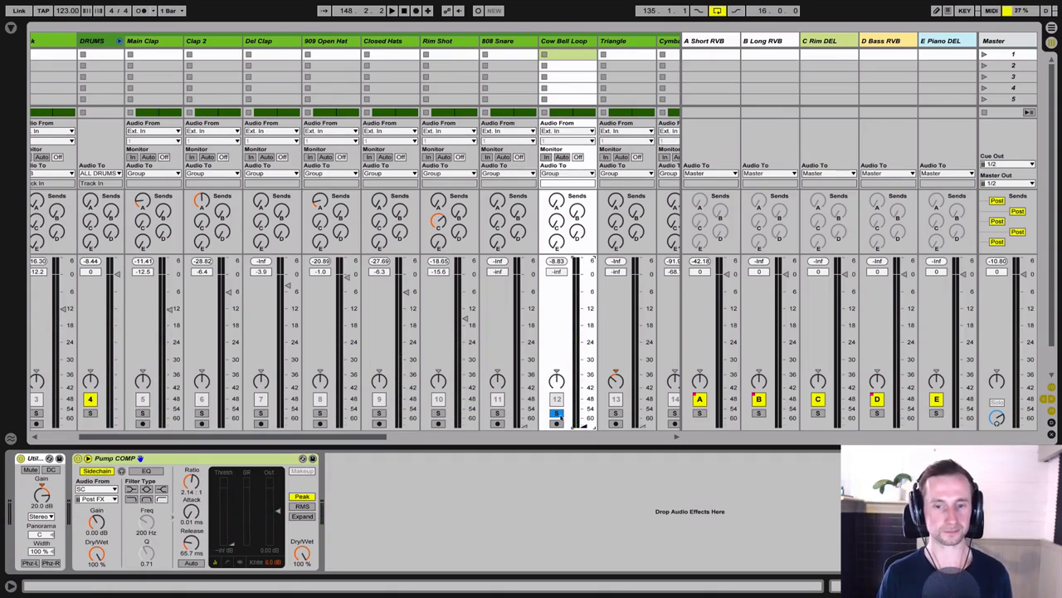
Step: Play the chorus with Kick and DRUMS soloed and raise the Cow Bell Loop's volume from silence to -14.4 dB
{"action": "key", "text": "space"}
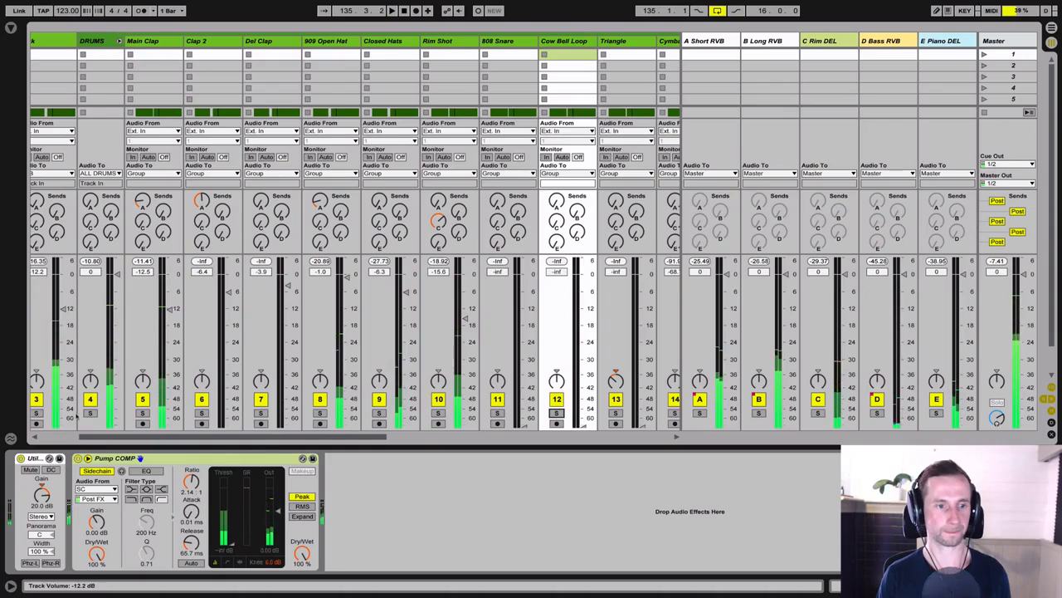
{"action": "left_click", "coordinate": [89, 414]}
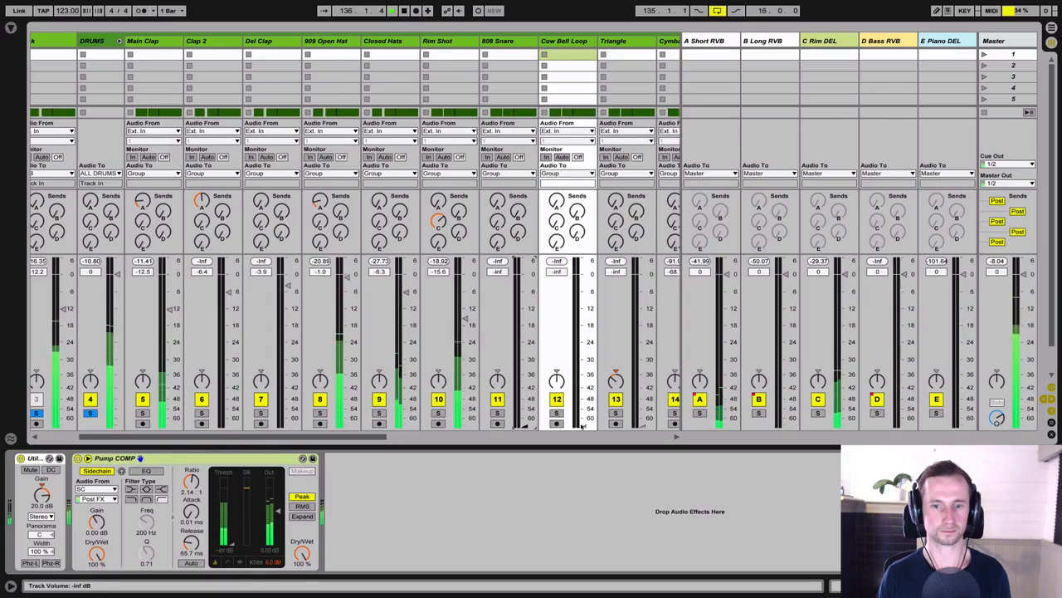
{"action": "left_click_drag", "start_coordinate": [583, 420], "coordinate": [584, 314]}
{"action": "key", "text": "space"}
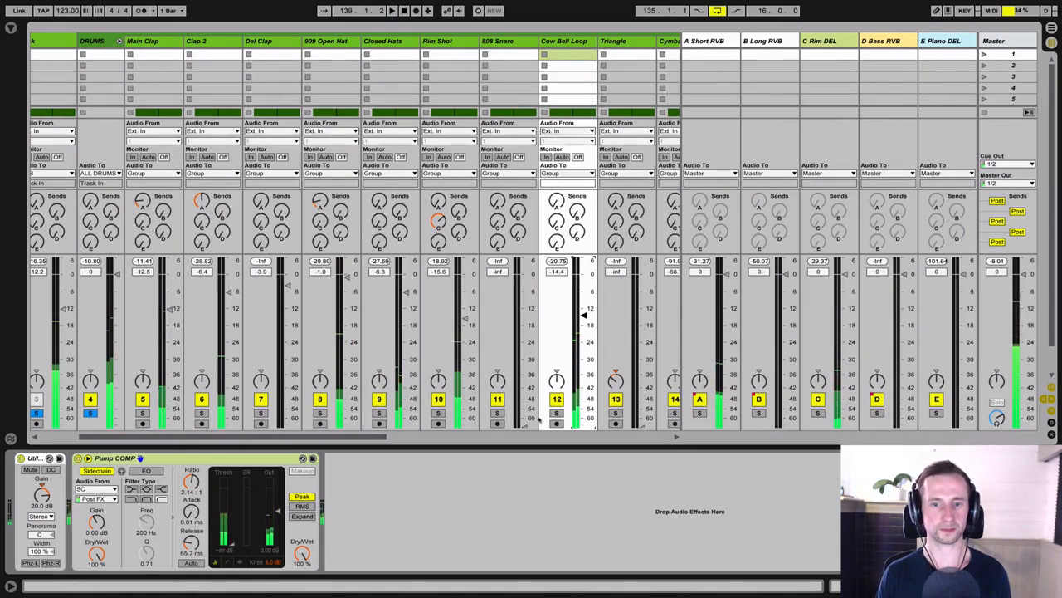
Step: Solo the Cow Bell Loop, insert FF Pro-Q 2 before its Pump COMP and play the track to view its spectrum
{"action": "key", "text": "s"}
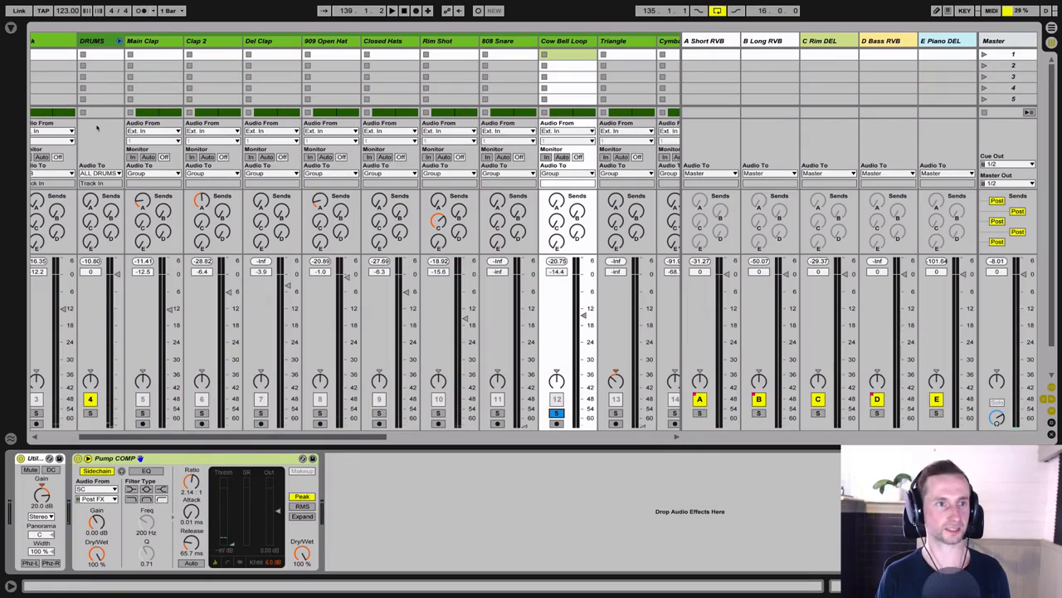
{"action": "left_click", "coordinate": [10, 27]}
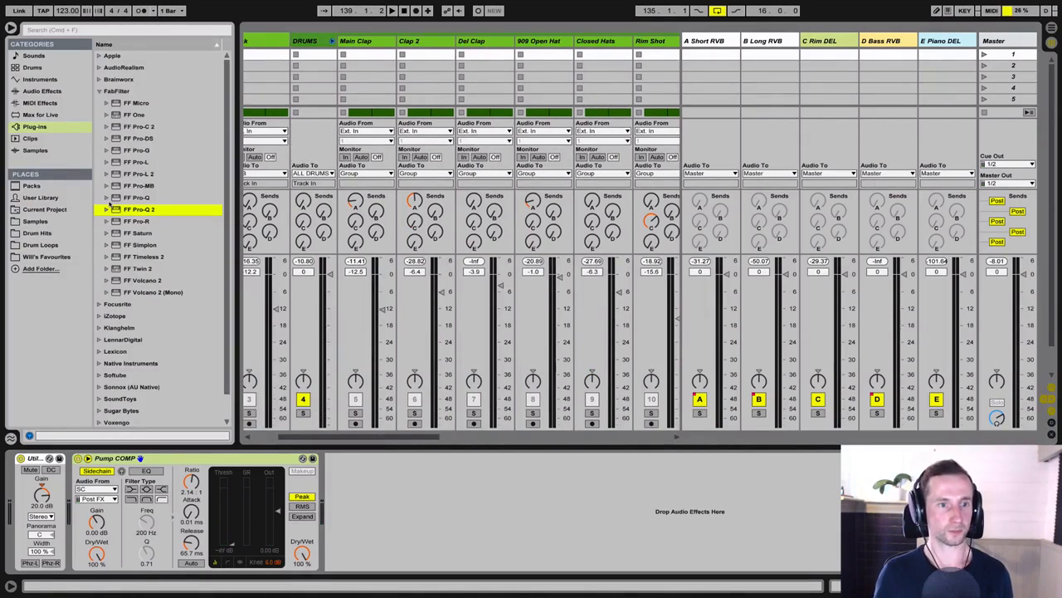
{"action": "key", "text": "Return"}
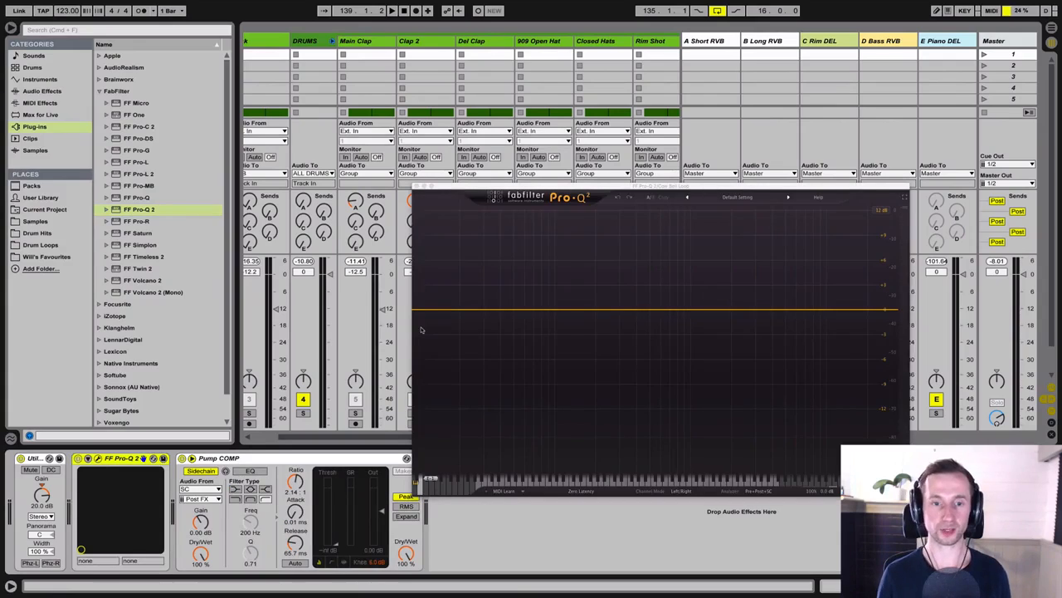
{"action": "left_click_drag", "start_coordinate": [443, 193], "coordinate": [141, 150]}
{"action": "key", "text": "space"}
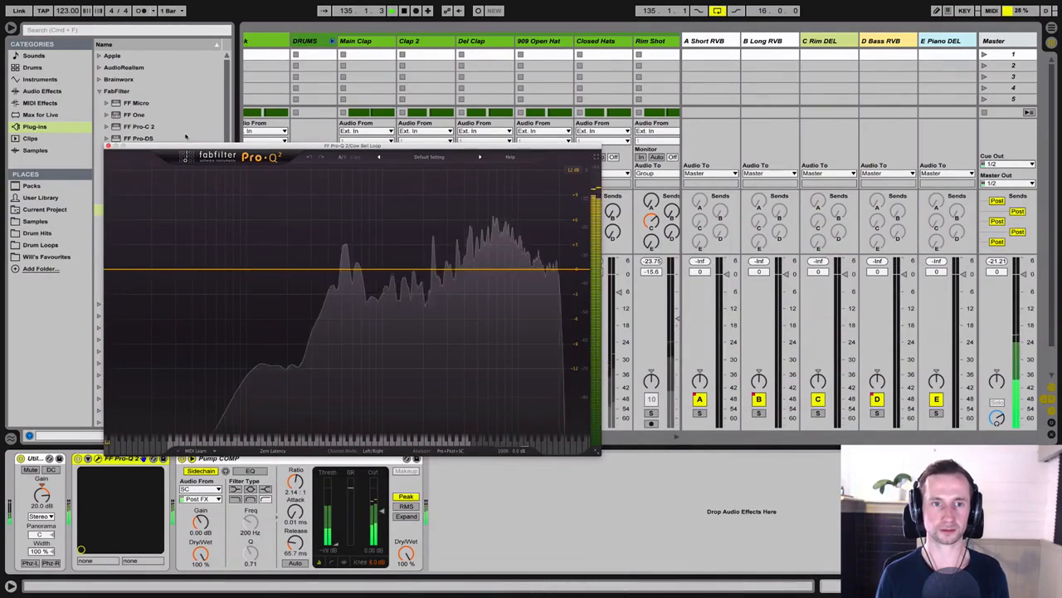
Step: Add a low cut at about 430 Hz to the Cow Bell Loop and set its volume to -10.0 dB
{"action": "double_click", "coordinate": [109, 269]}
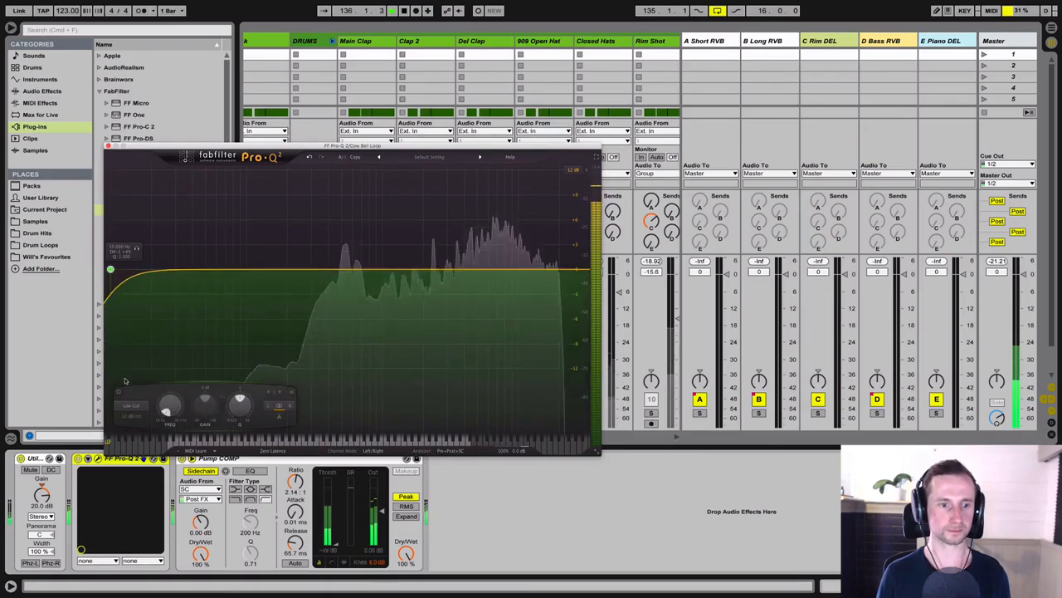
{"action": "left_click_drag", "start_coordinate": [166, 406], "coordinate": [172, 340]}
{"action": "left_click_drag", "start_coordinate": [249, 146], "coordinate": [543, 173]}
{"action": "key", "text": "space"}
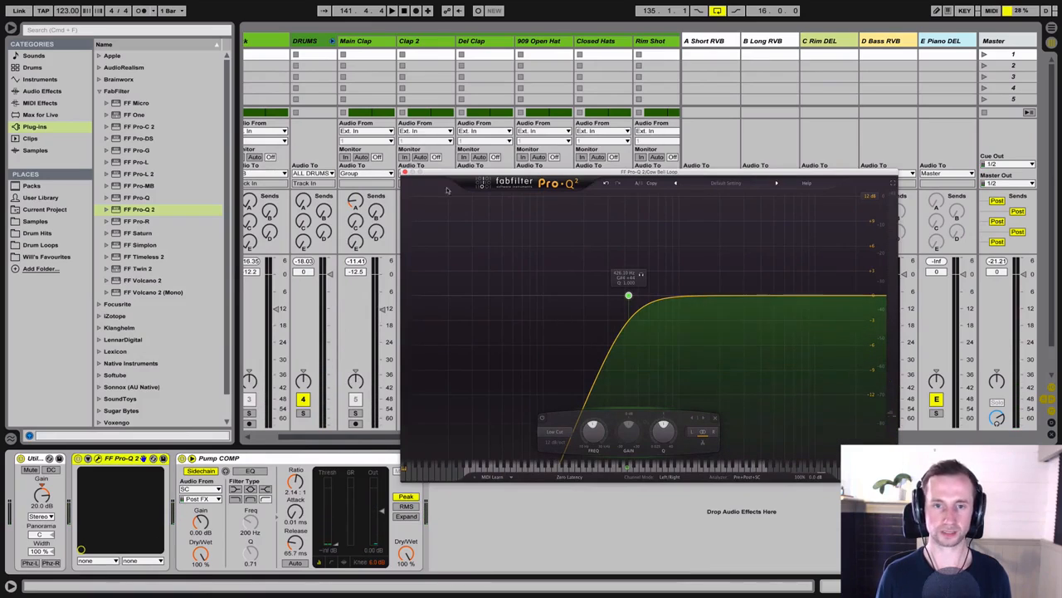
{"action": "left_click", "coordinate": [405, 172]}
{"action": "left_click_drag", "start_coordinate": [327, 438], "coordinate": [421, 438]}
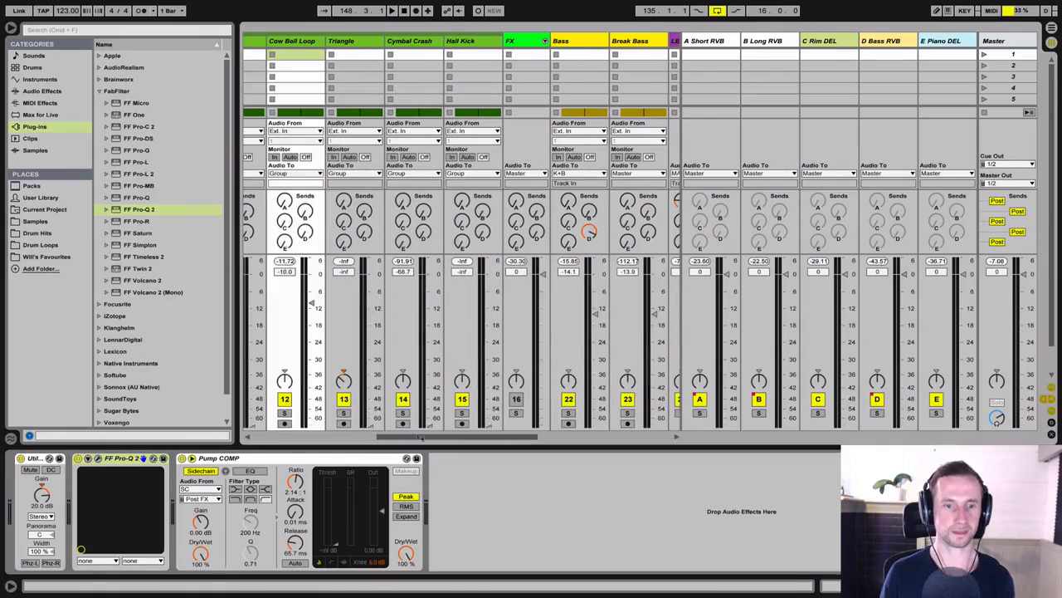
Step: Play the Triangle soloed at up to -3.4 dB, unsolo it and set its volume to -0.1 dB in the full mix
{"action": "key", "text": "space"}
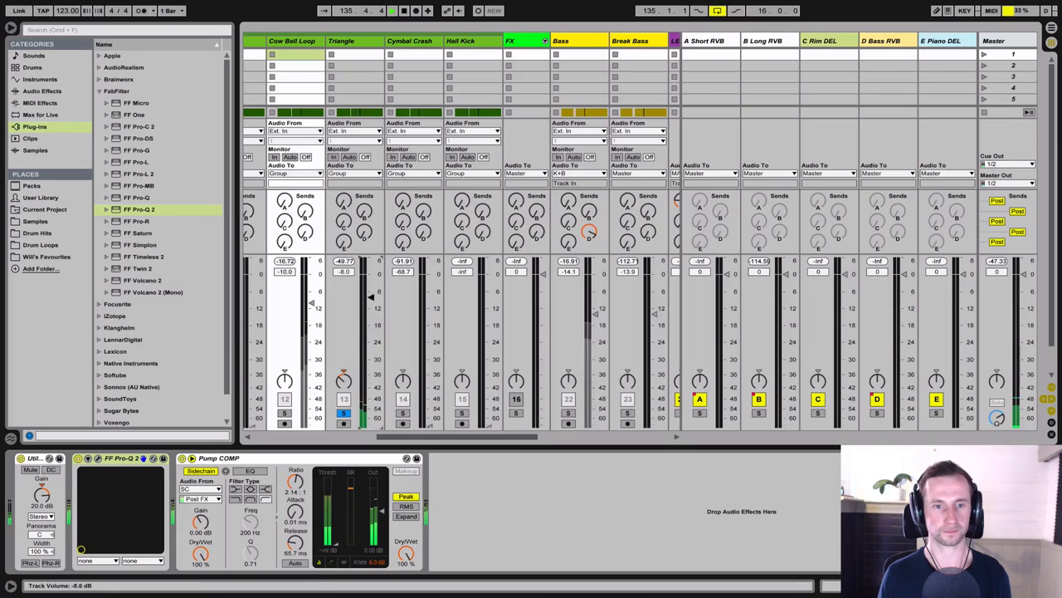
{"action": "left_click_drag", "start_coordinate": [371, 297], "coordinate": [370, 288]}
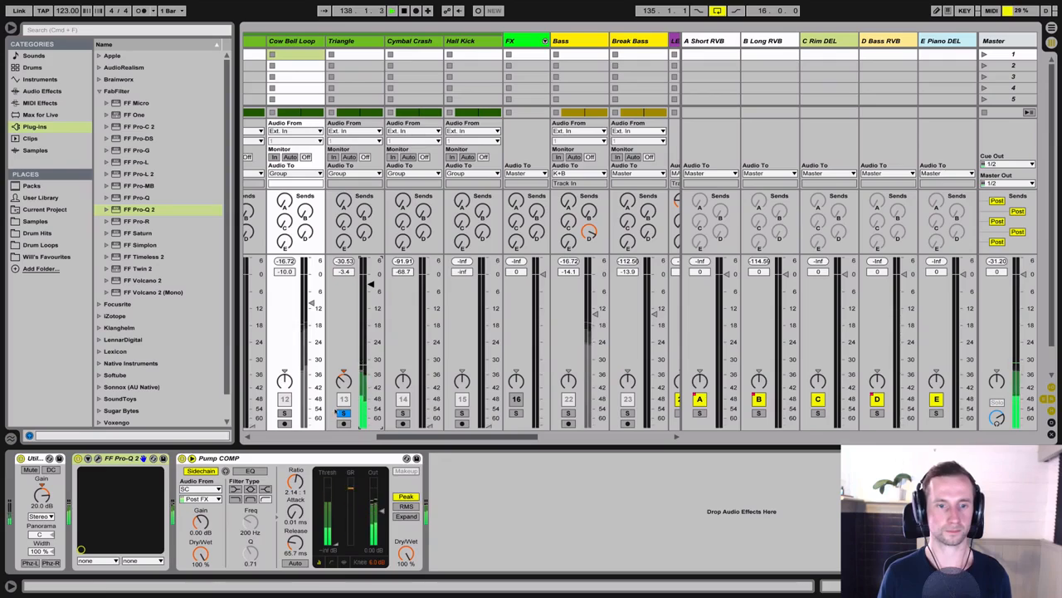
{"action": "left_click", "coordinate": [341, 413]}
{"action": "left_click_drag", "start_coordinate": [371, 284], "coordinate": [371, 379]}
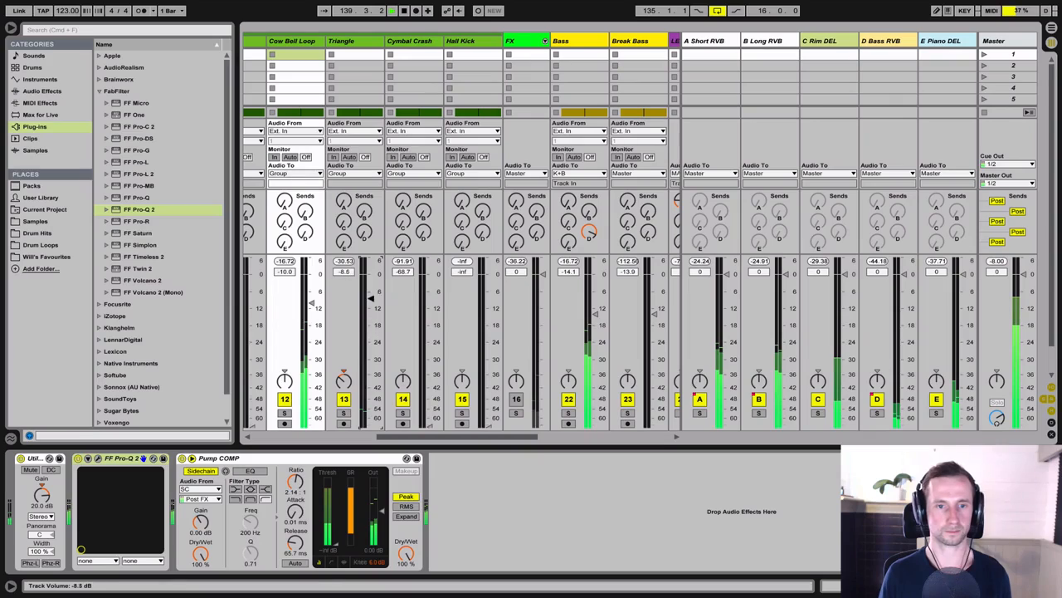
{"action": "left_click_drag", "start_coordinate": [371, 296], "coordinate": [371, 274]}
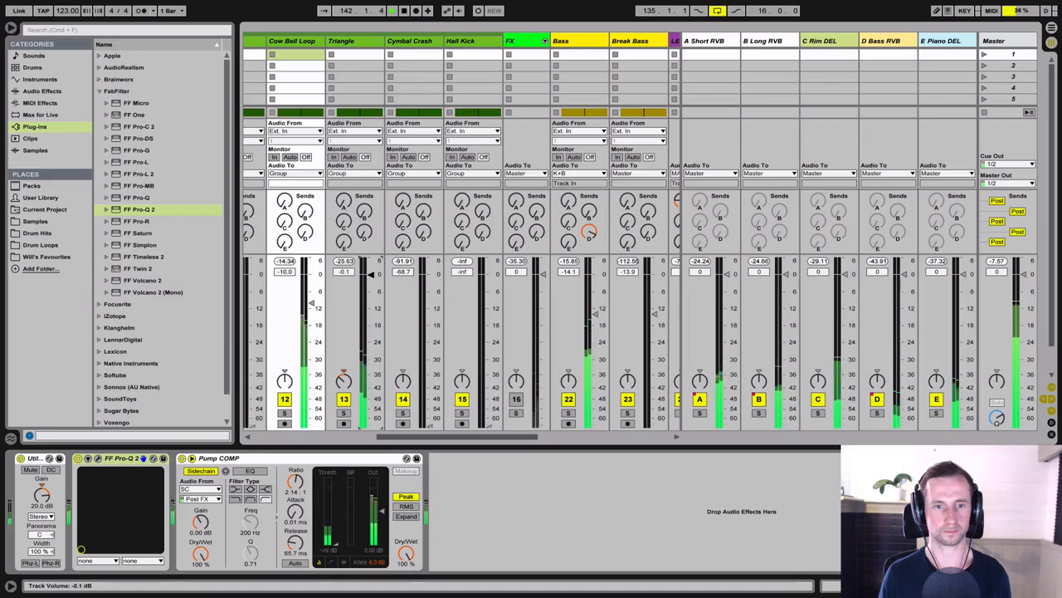
Step: Add FF Pro-Q 2 to the Triangle track and check its spectrum with the track briefly soloed
{"action": "left_click", "coordinate": [363, 40]}
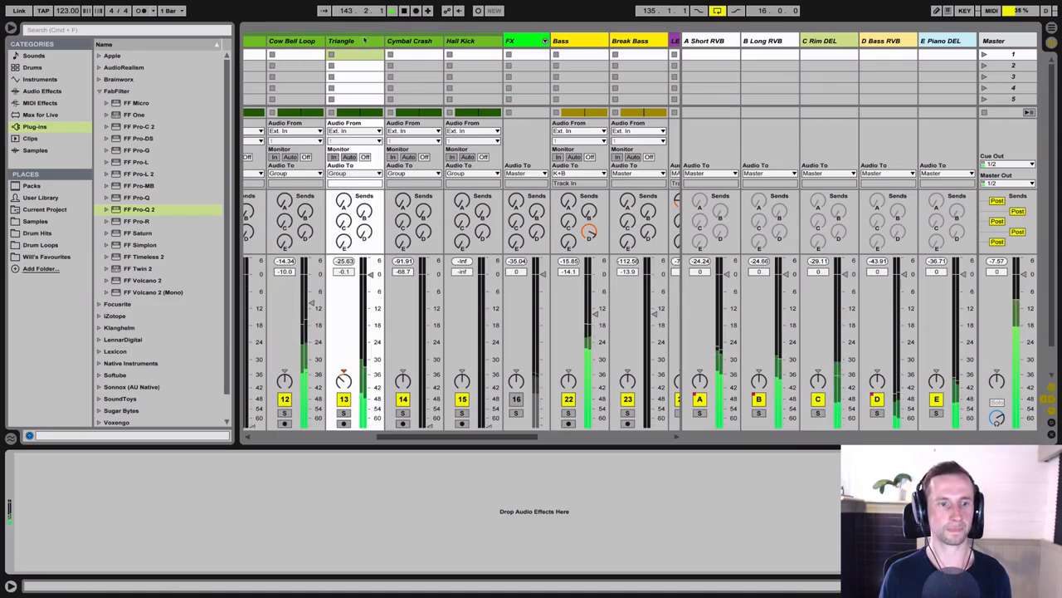
{"action": "left_click_drag", "start_coordinate": [123, 209], "coordinate": [81, 482]}
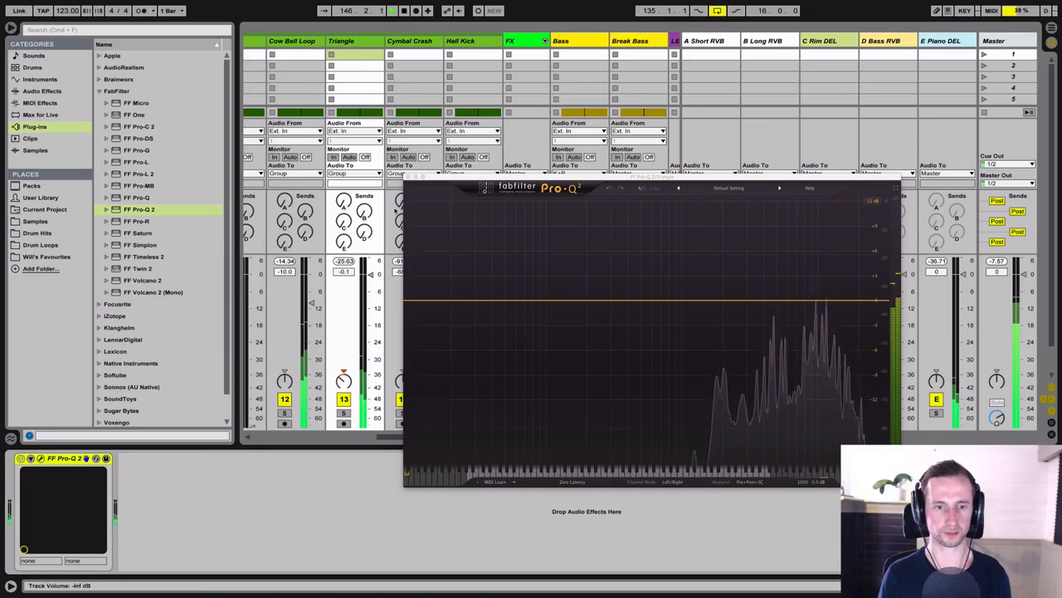
{"action": "left_click_drag", "start_coordinate": [469, 176], "coordinate": [586, 201]}
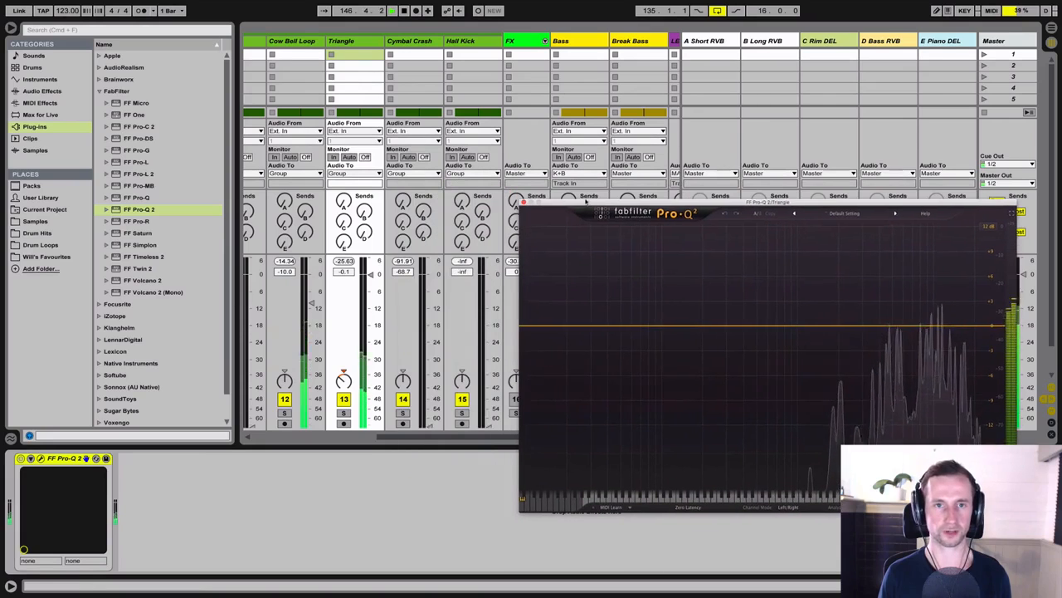
{"action": "left_click", "coordinate": [343, 412]}
{"action": "left_click", "coordinate": [343, 412]}
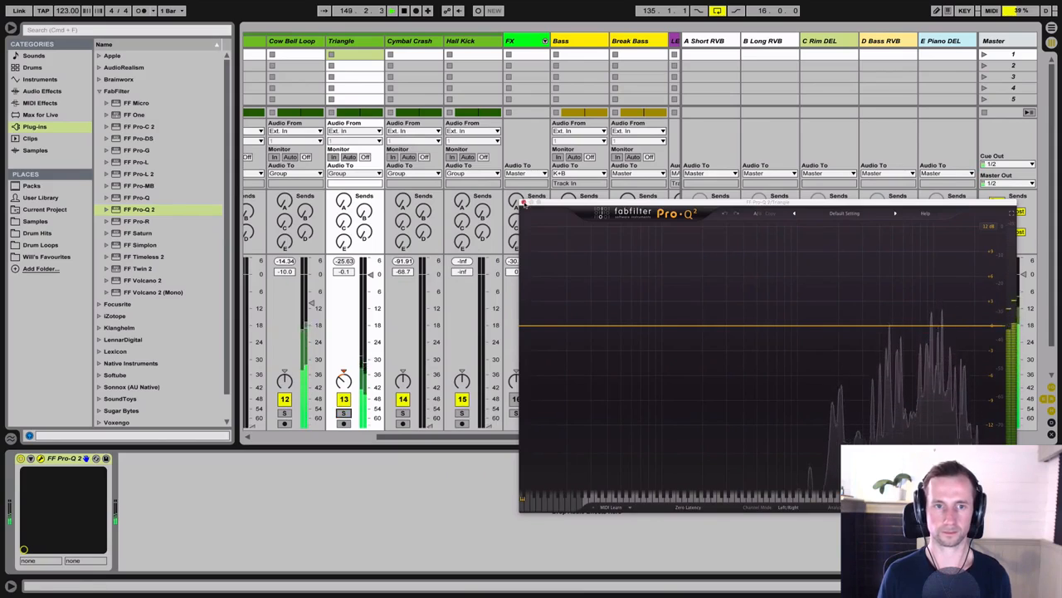
{"action": "left_click", "coordinate": [525, 202]}
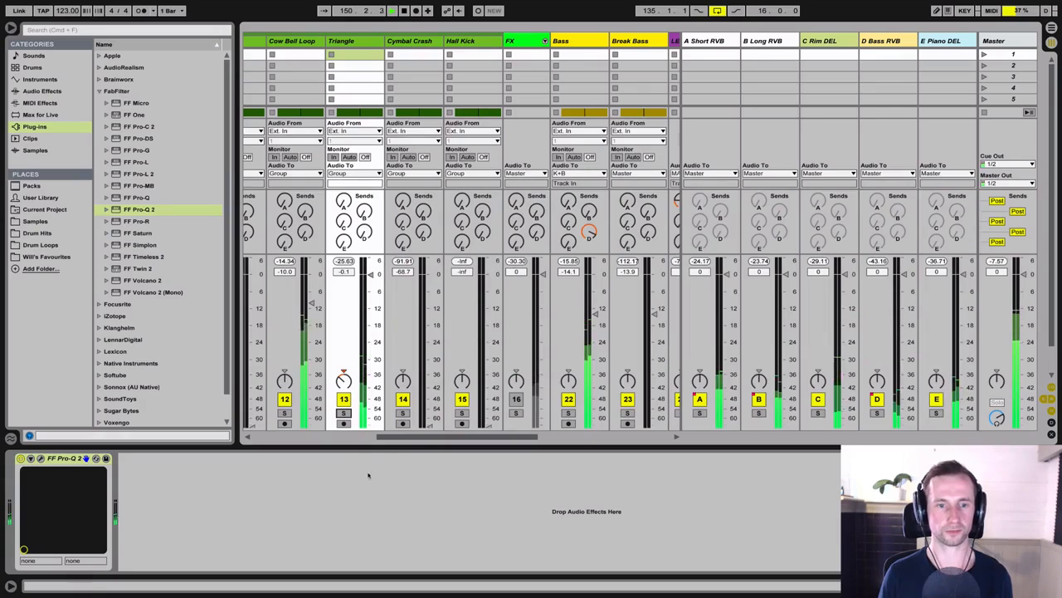
Step: Set the Triangle's A Short RVB send to -26.6 dB while listening to it soloed
{"action": "left_click_drag", "start_coordinate": [413, 439], "coordinate": [382, 439]}
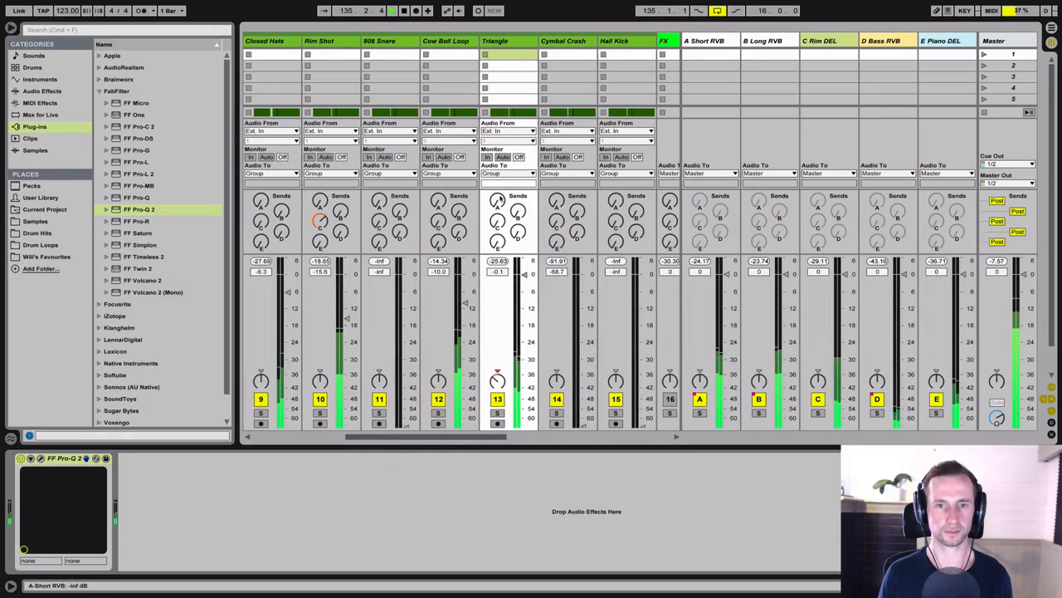
{"action": "mouse_move", "coordinate": [497, 201]}
{"action": "left_mouse_down"}
{"action": "mouse_move", "coordinate": [496, 184]}
{"action": "mouse_move", "coordinate": [497, 204]}
{"action": "left_mouse_up"}
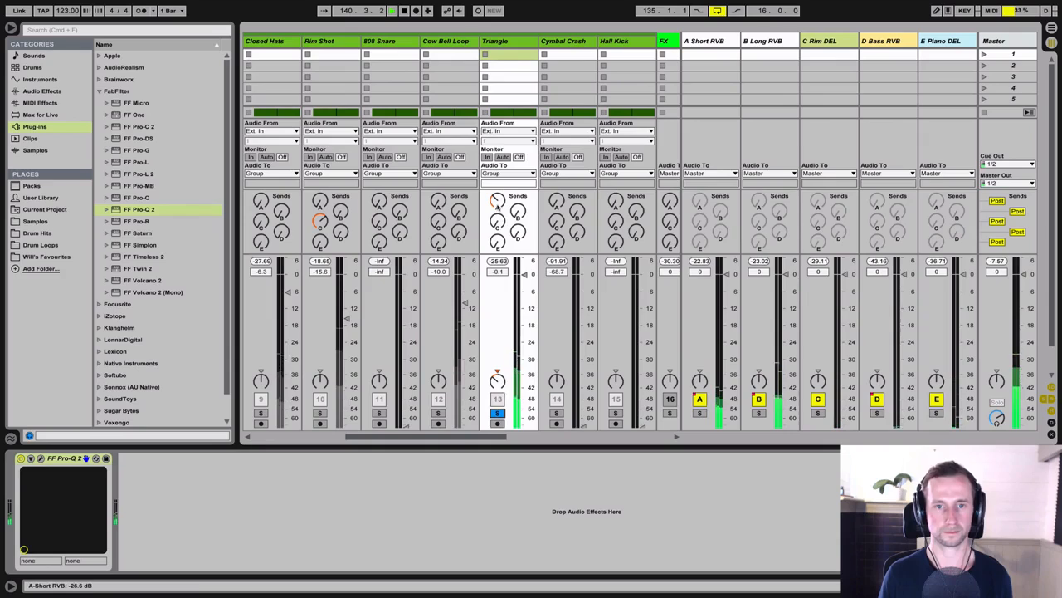
{"action": "key", "text": "space"}
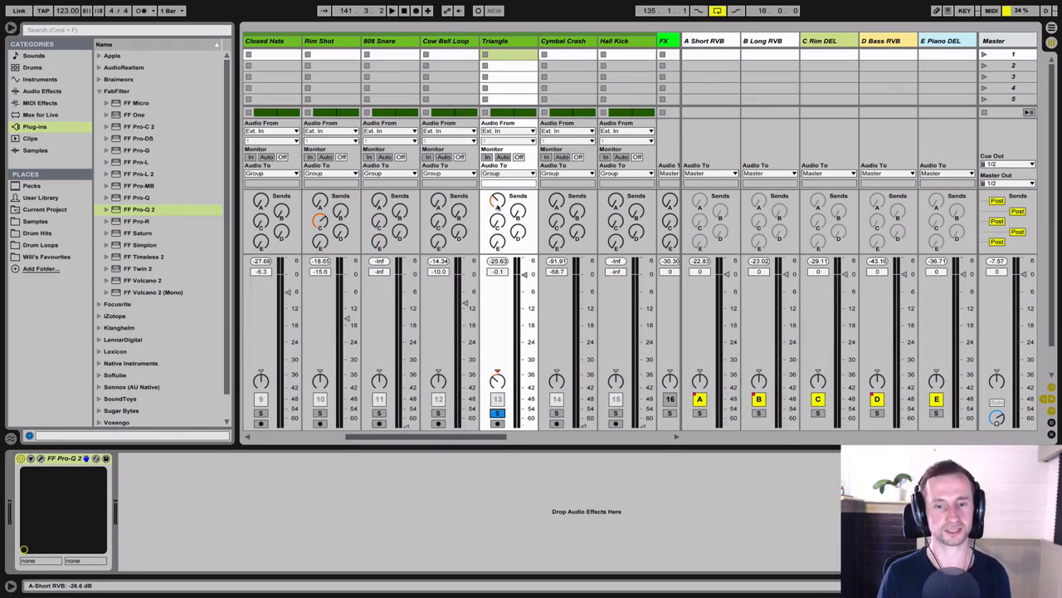
Step: Unsolo the Triangle and set its volume to -1.0 dB while the full mix plays
{"action": "left_click", "coordinate": [497, 413]}
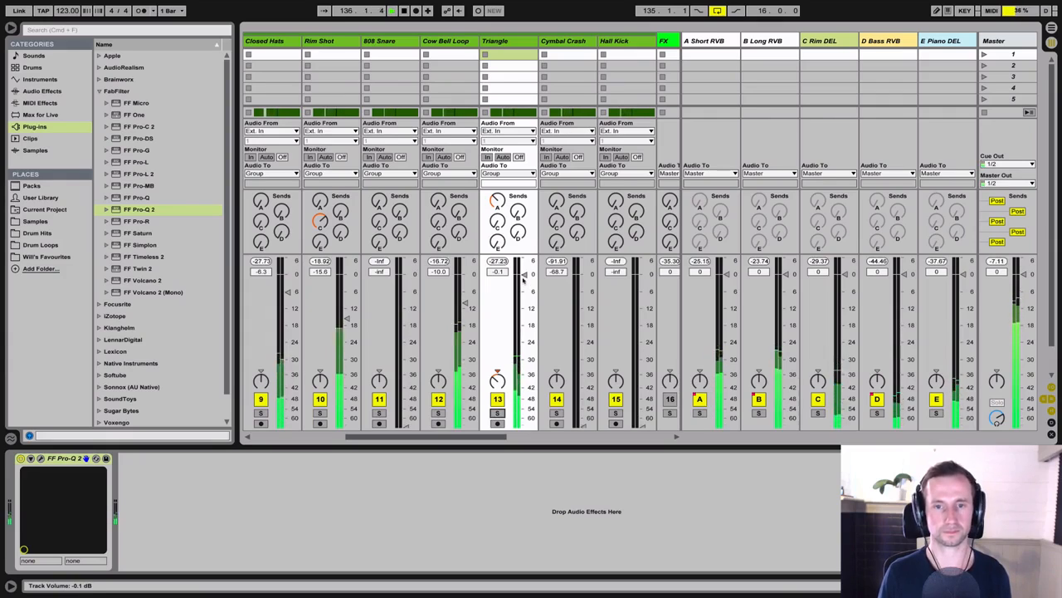
{"action": "mouse_move", "coordinate": [522, 281]}
{"action": "left_mouse_down"}
{"action": "mouse_move", "coordinate": [514, 425]}
{"action": "mouse_move", "coordinate": [524, 276]}
{"action": "left_mouse_up"}
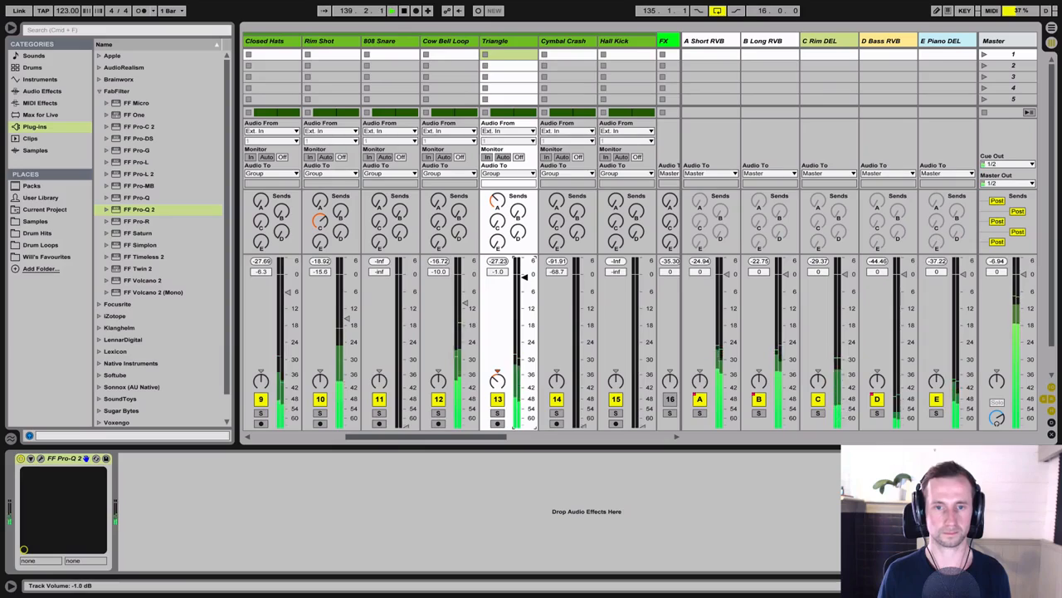
{"action": "key", "text": "space"}
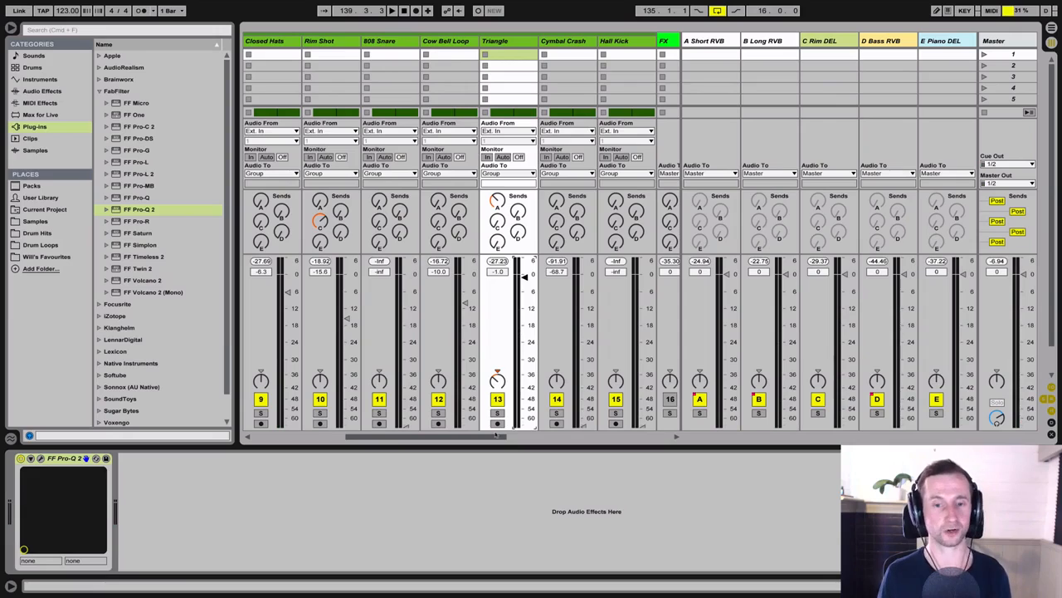
{"action": "left_click_drag", "start_coordinate": [497, 435], "coordinate": [517, 440]}
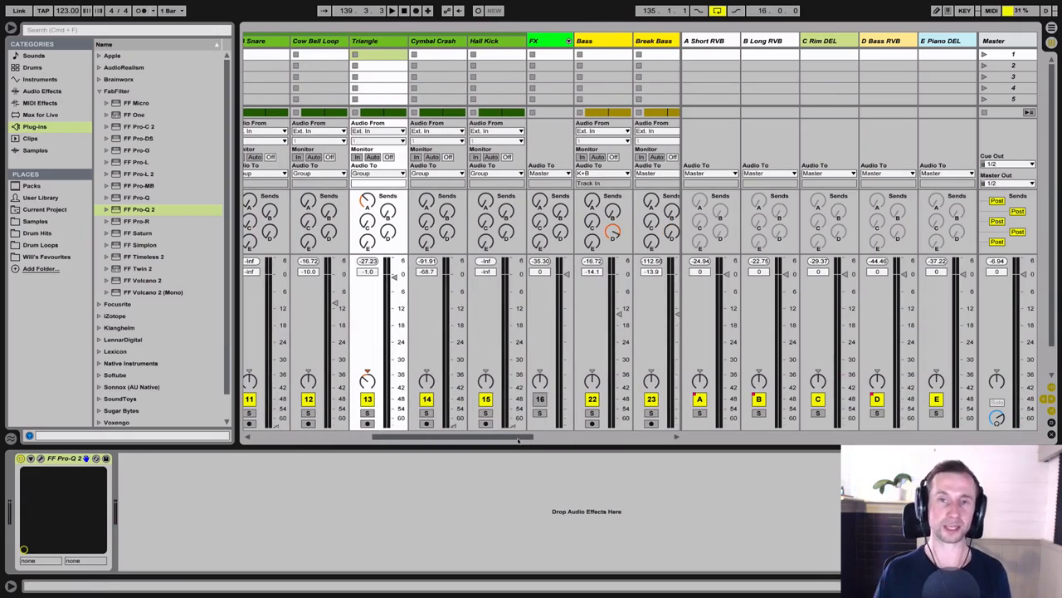